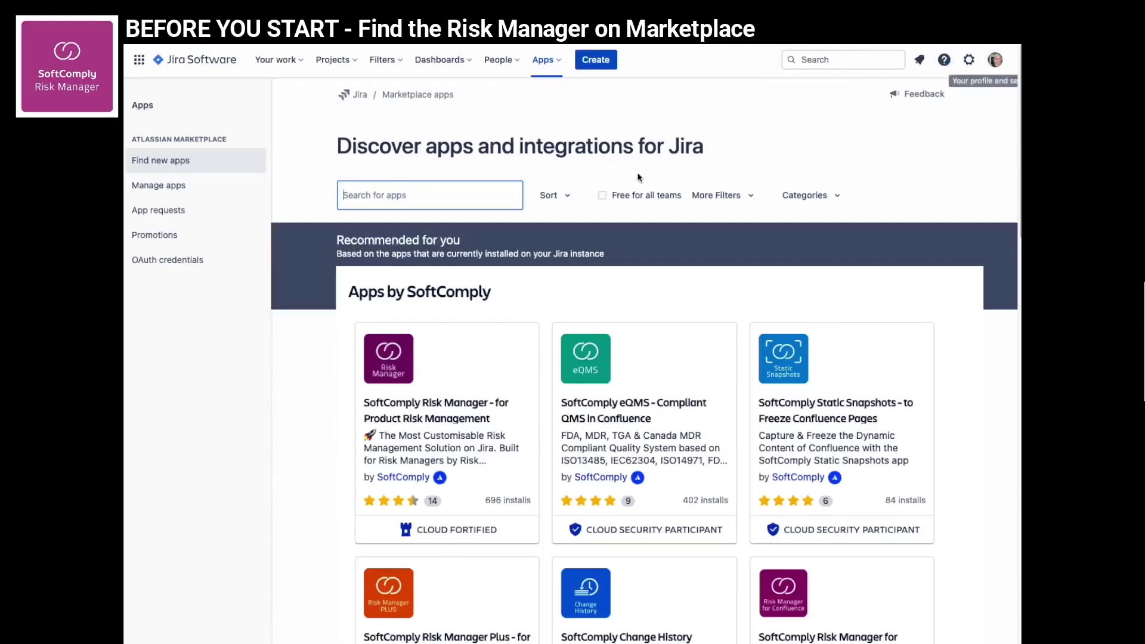
Search the Marketplace for 'softcomply risk manager'.
type("softcomply risk manager")
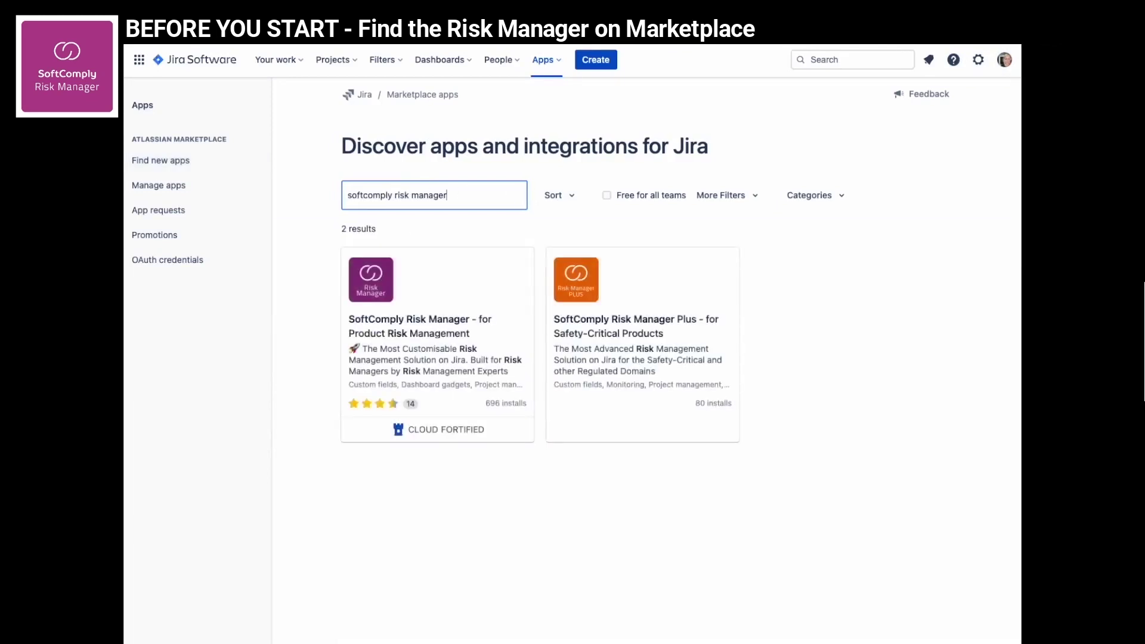
Start a free trial of SoftComply Risk Manager and go to Manage your apps.
left_click(403, 300)
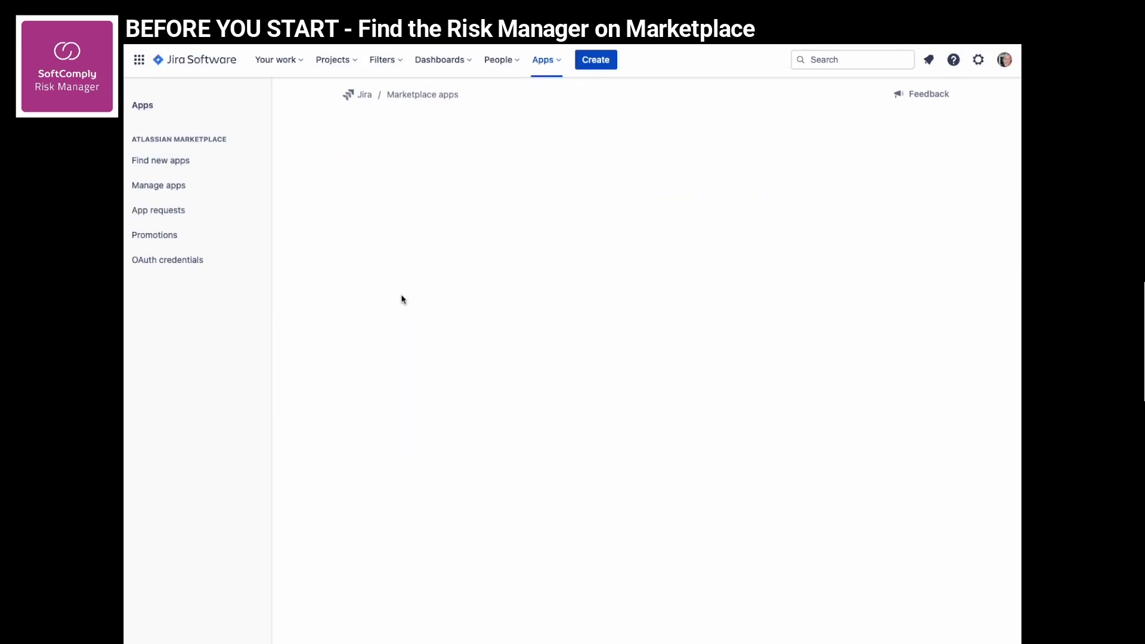
left_click(912, 147)
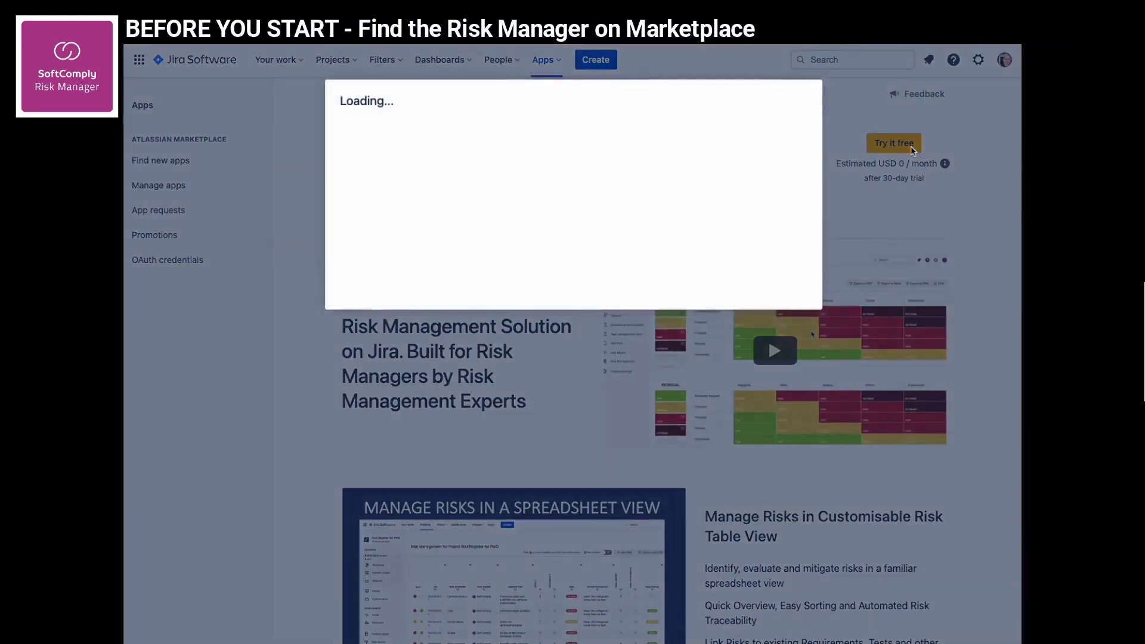
left_click(710, 451)
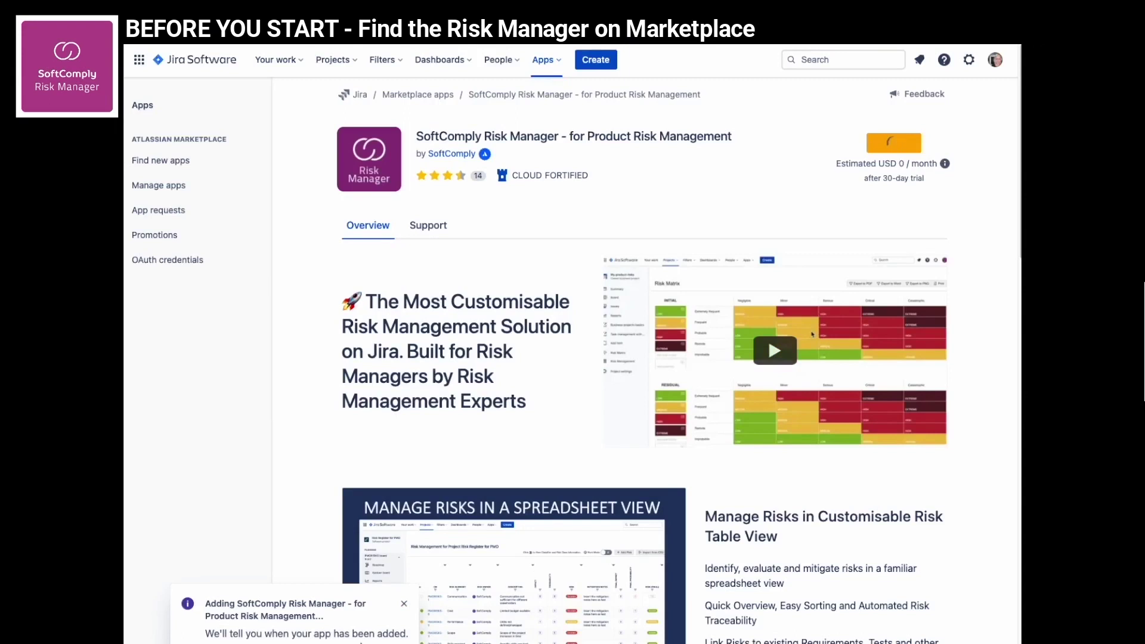
left_click(559, 64)
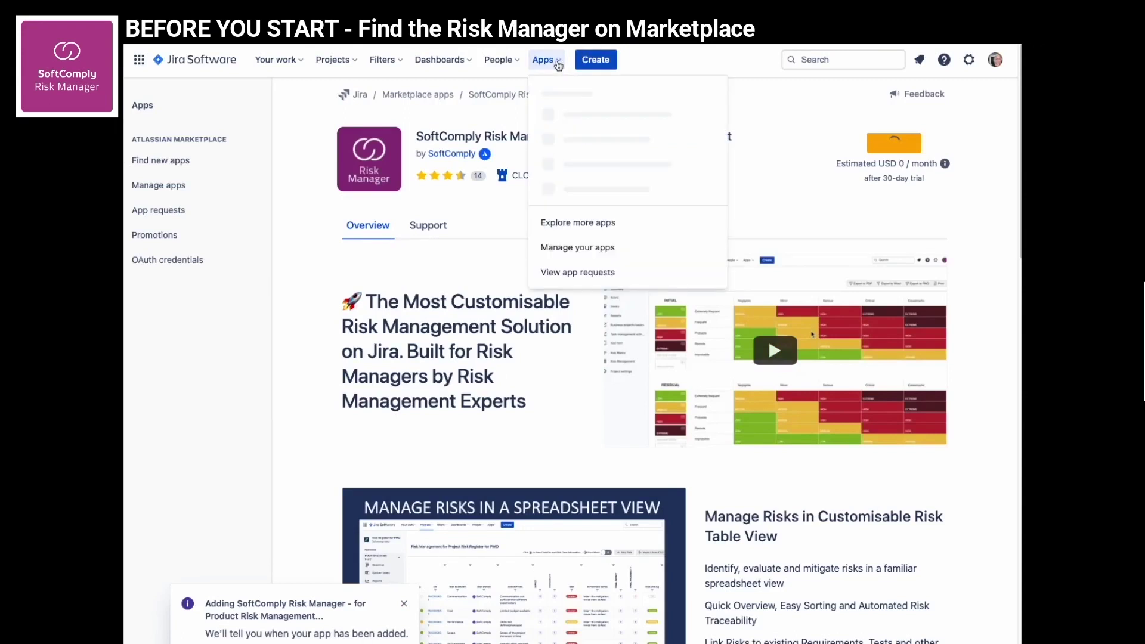
left_click(589, 253)
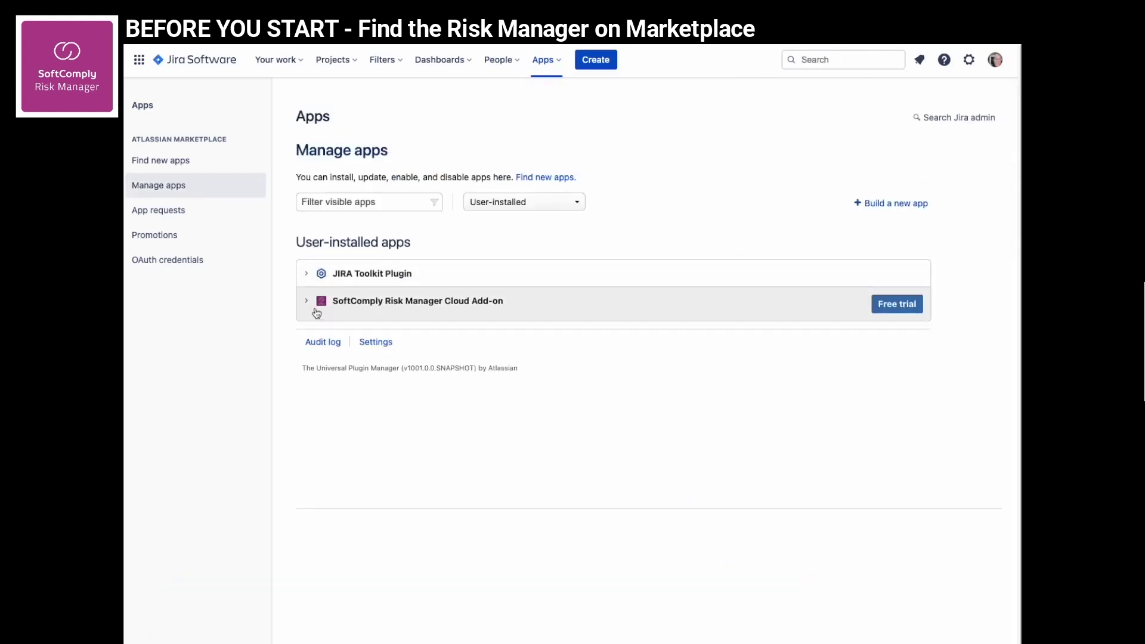
Expand the SoftComply Risk Manager Cloud Add-on details and open its Get Started page.
left_click(311, 312)
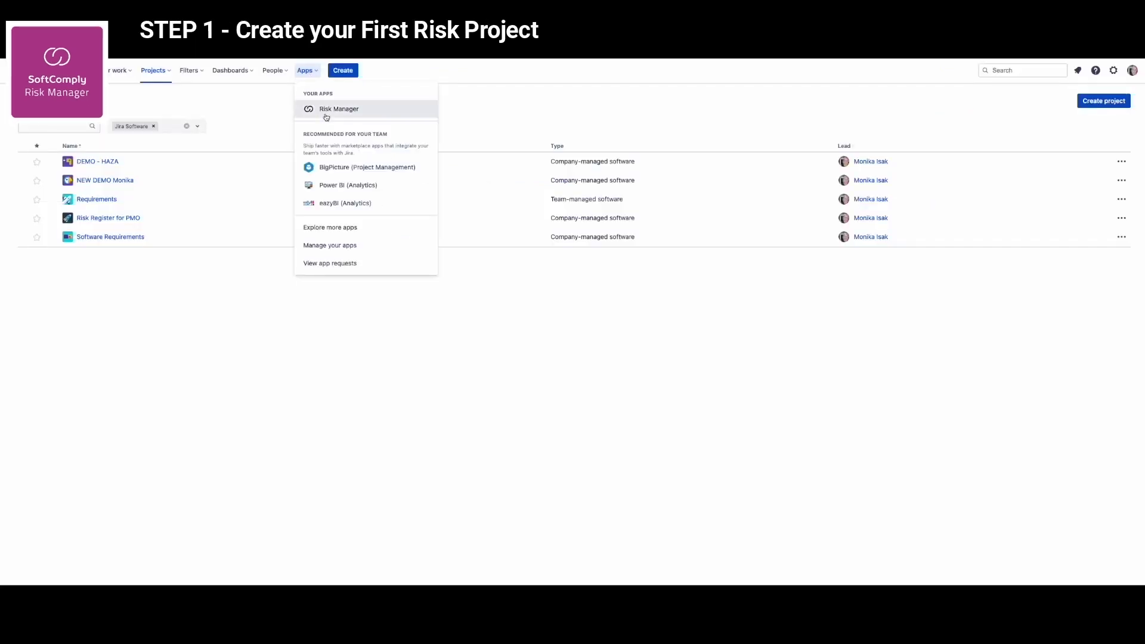
left_click(325, 112)
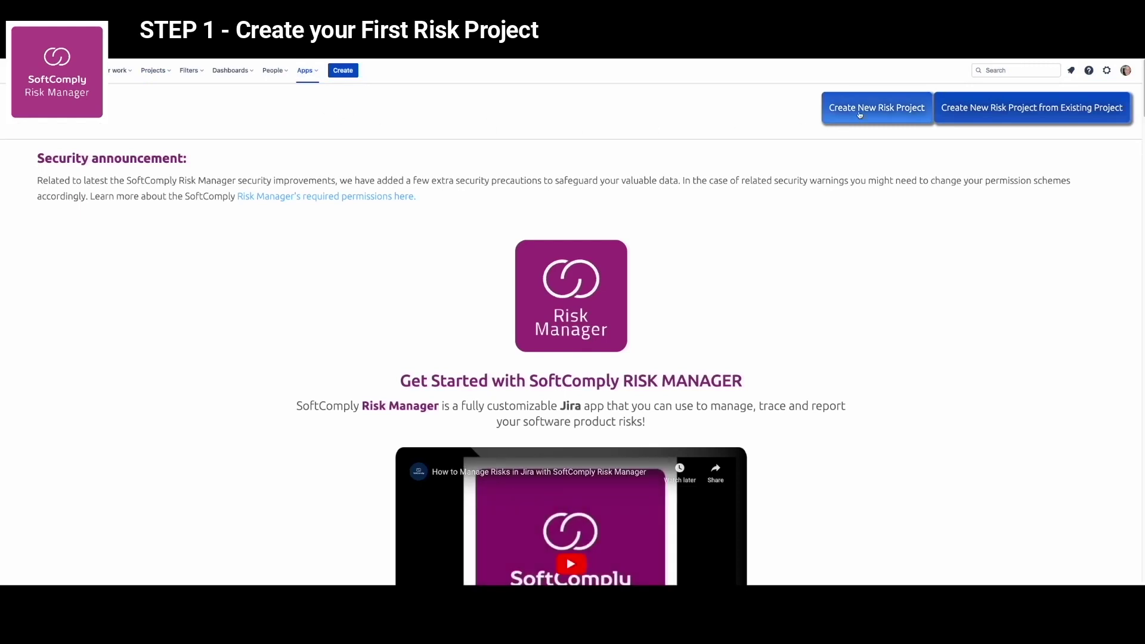
Create risk project RISK1 with a 4x4 Minor-to-Critical matrix and the FMEA table template.
left_click(861, 111)
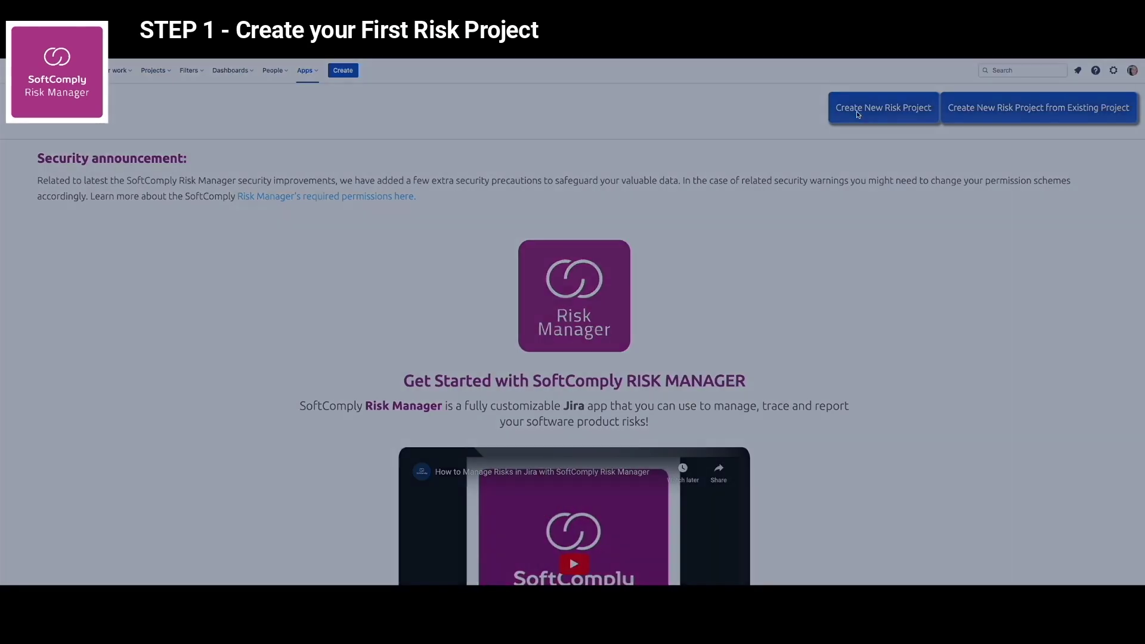
type("RISK1")
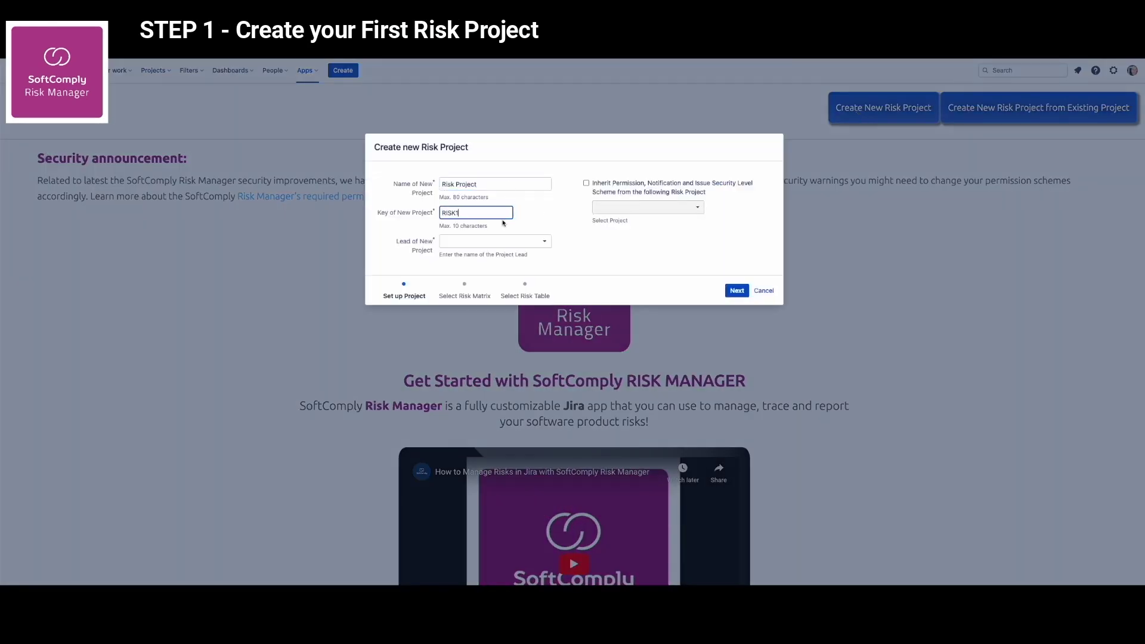
left_click(488, 241)
left_click(734, 291)
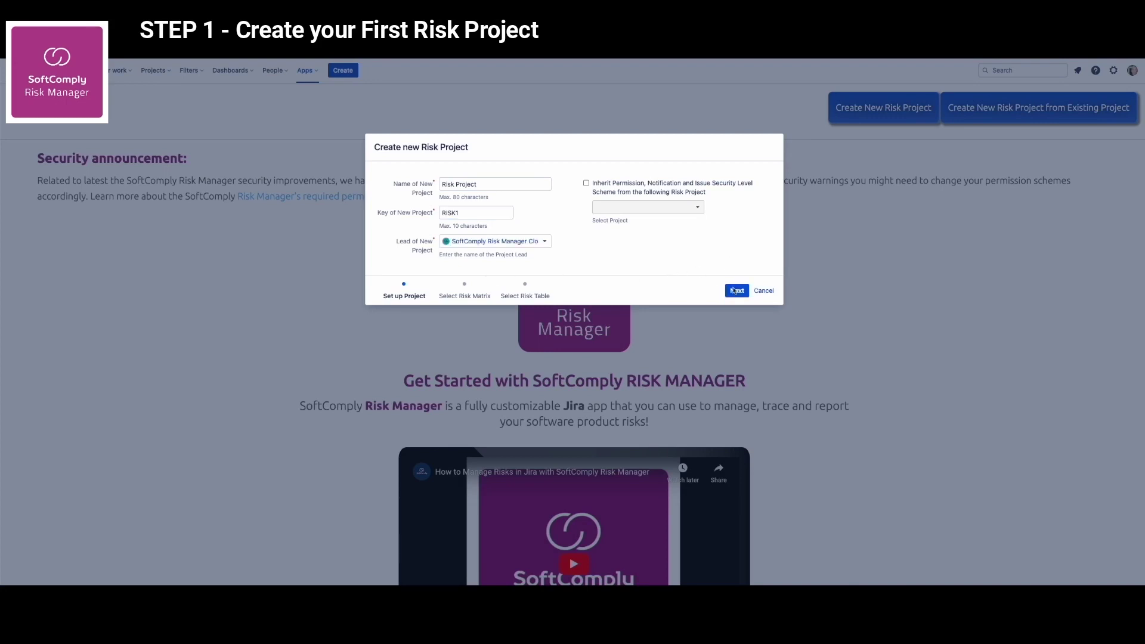
left_click(770, 219)
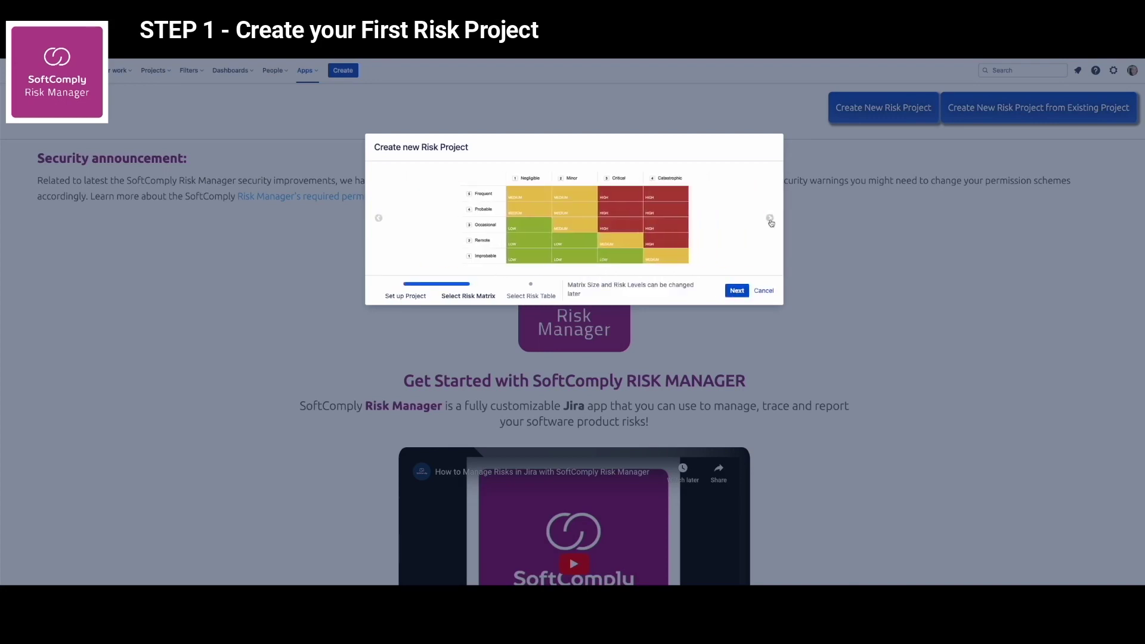
left_click(771, 218)
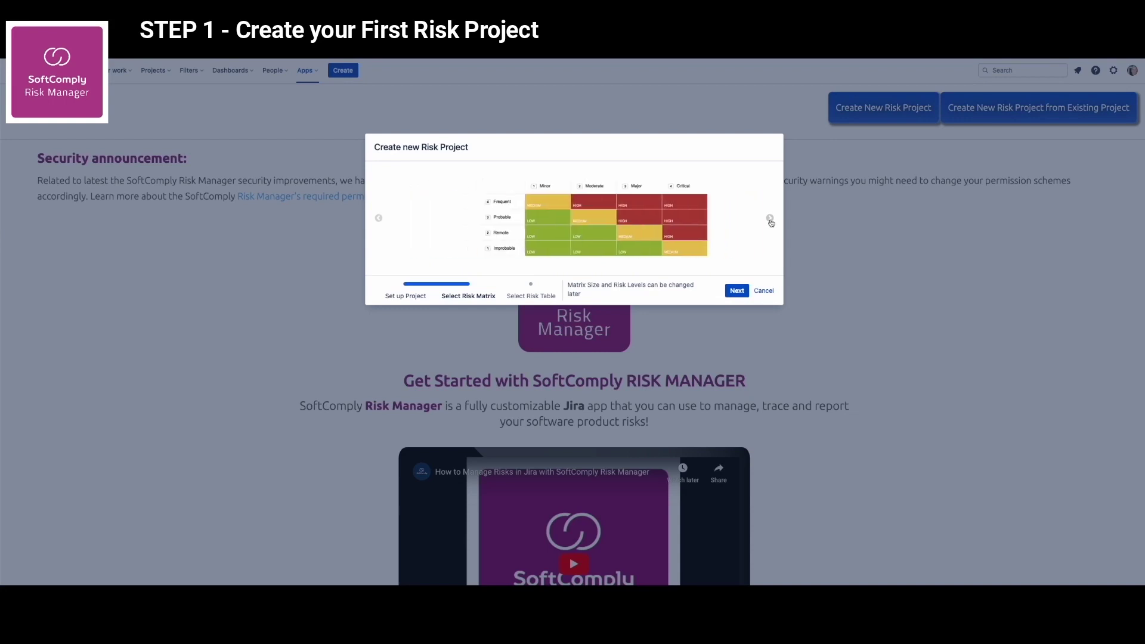
left_click(737, 292)
left_click(380, 205)
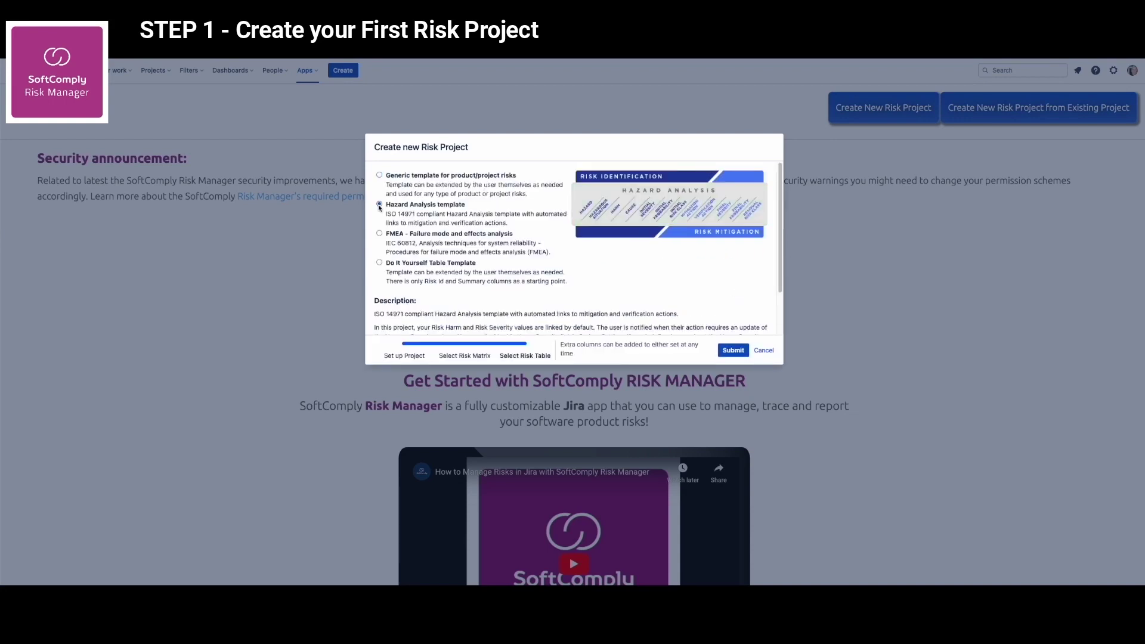
left_click(379, 233)
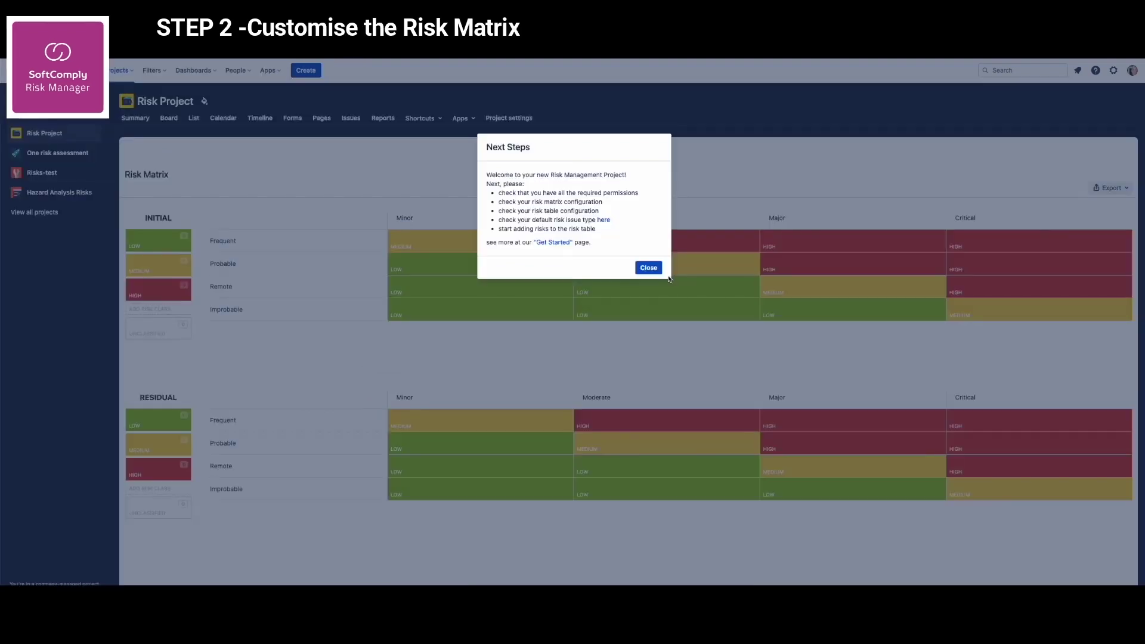
In the Risk Matrix view, add a dark red CRITICAL risk class with a description.
left_click(648, 268)
left_click(460, 118)
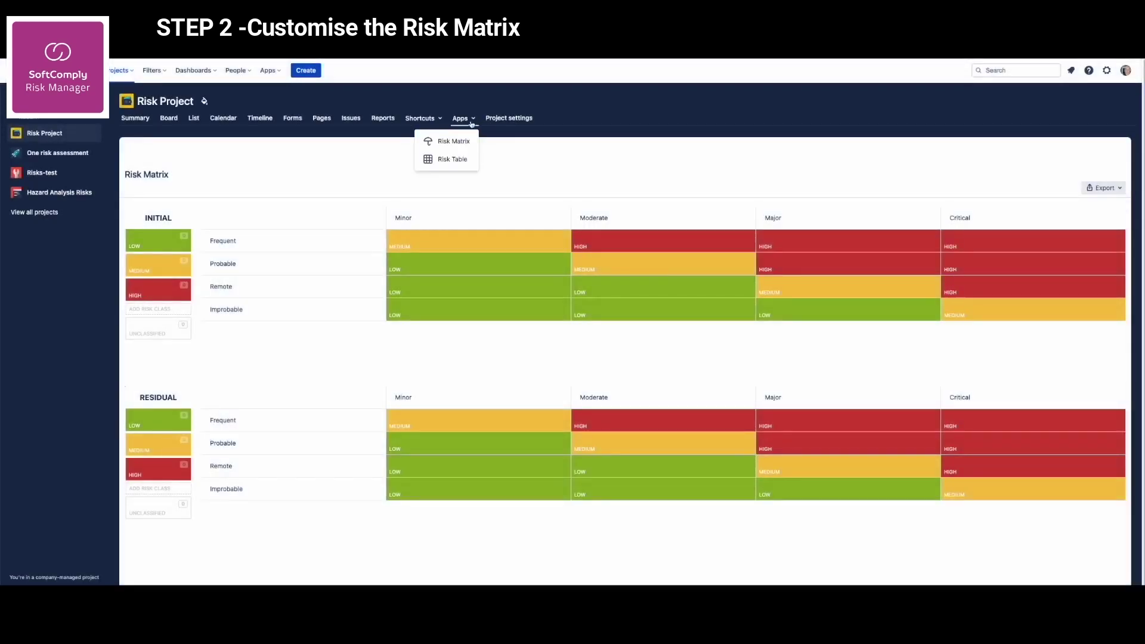
left_click(444, 143)
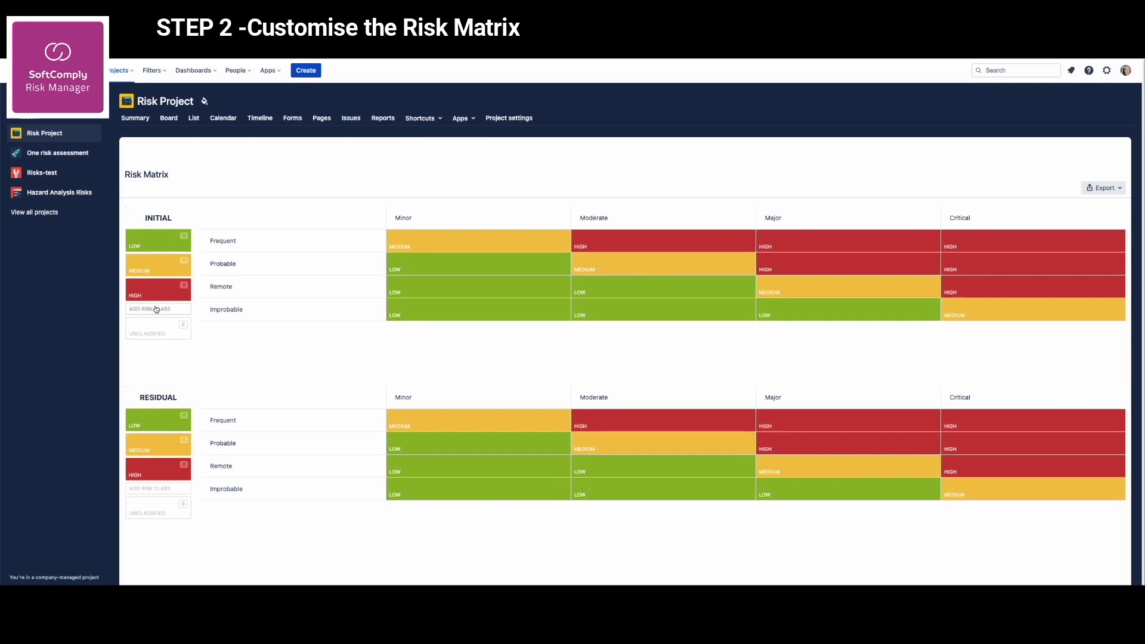
left_click(160, 309)
type("Critical")
left_click(550, 213)
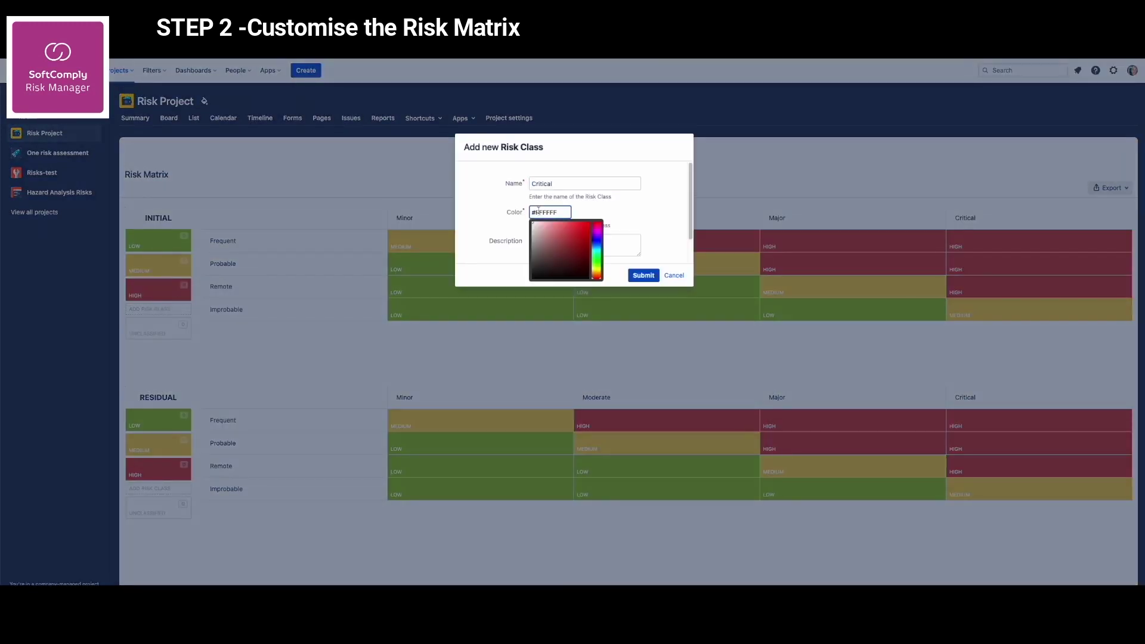
left_click(548, 261)
left_click(584, 244)
type("ADD DESCRIPTION")
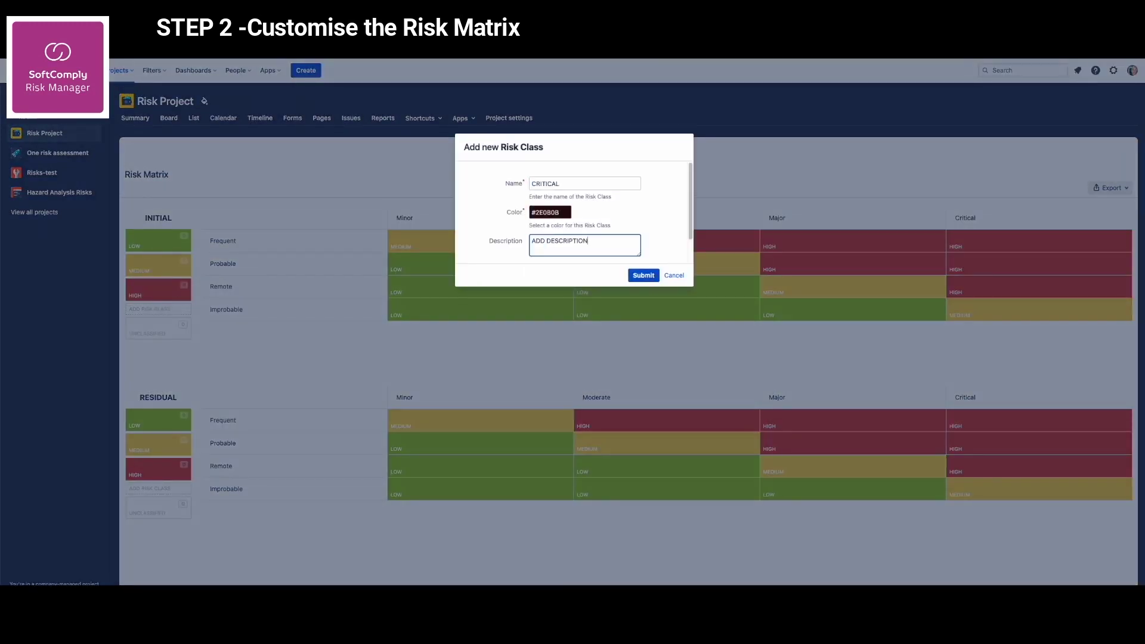
left_click(644, 276)
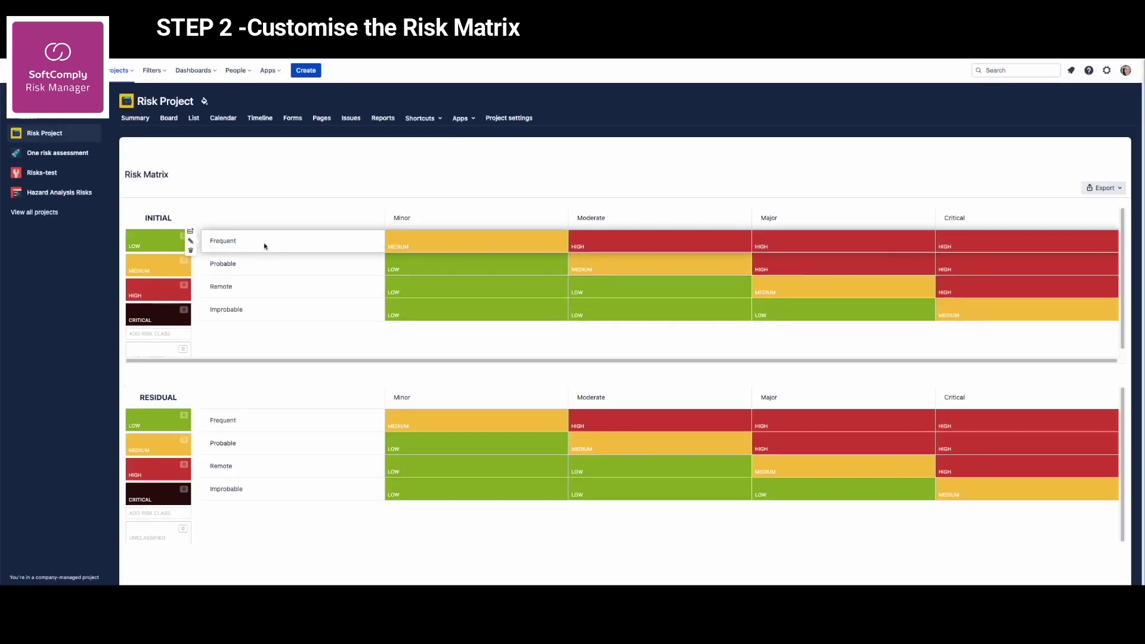
Add an EXTREMELY FREQUENT probability level to the risk matrices.
left_click(190, 232)
type("EXTREMELY FREQUENT")
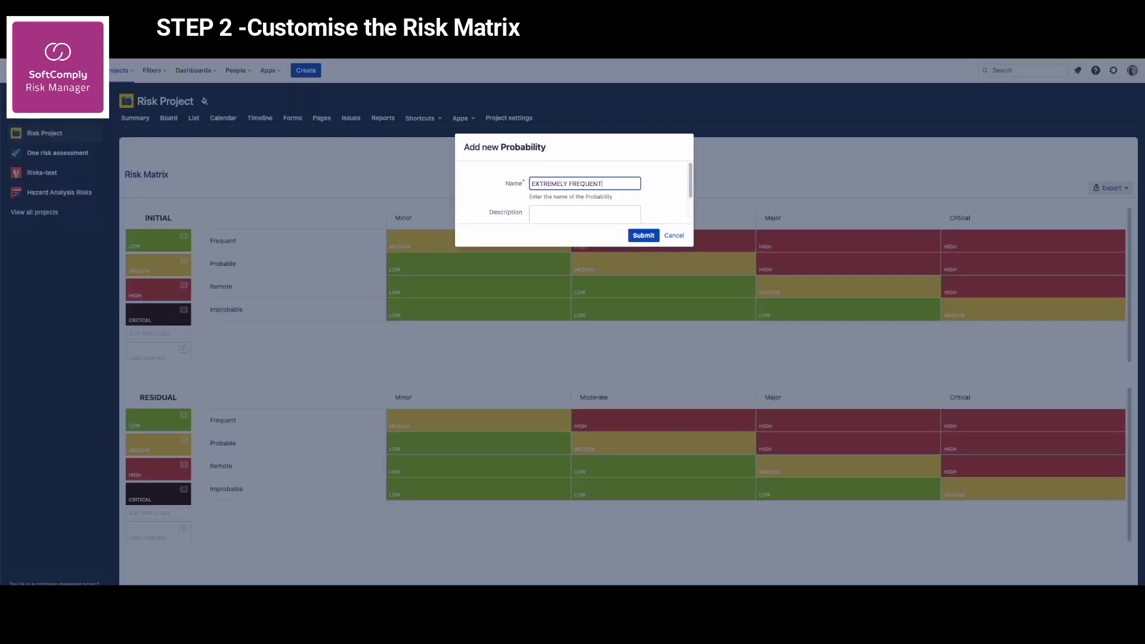
left_click(645, 237)
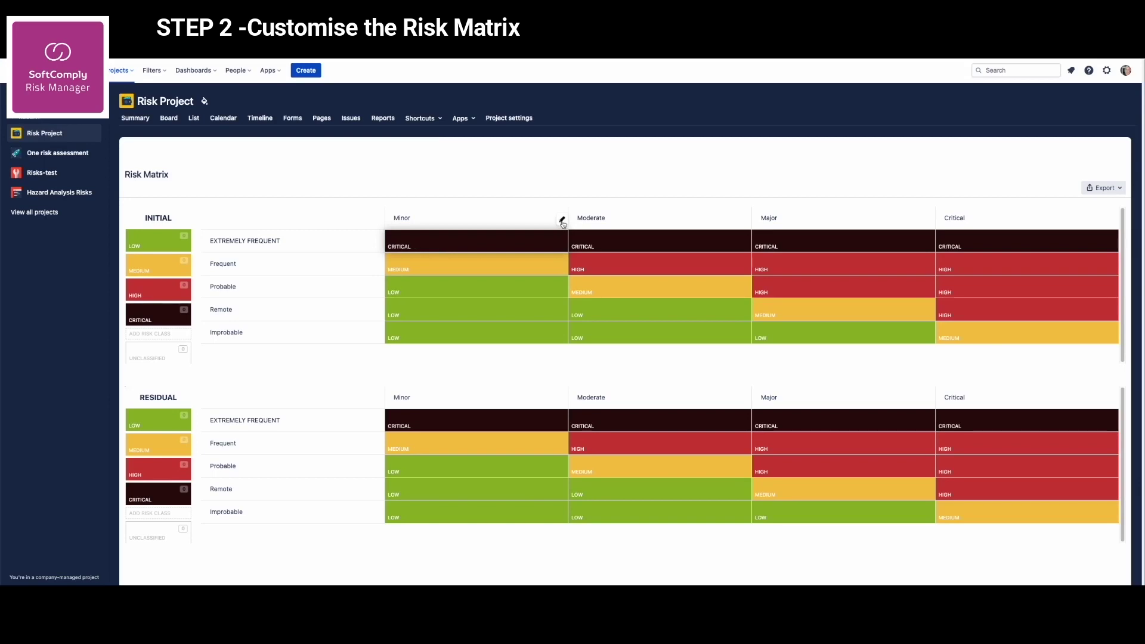
Rate the Extremely Frequent row Medium for Minor and High for Moderate severity.
left_click(563, 223)
left_click(574, 186)
left_click(570, 215)
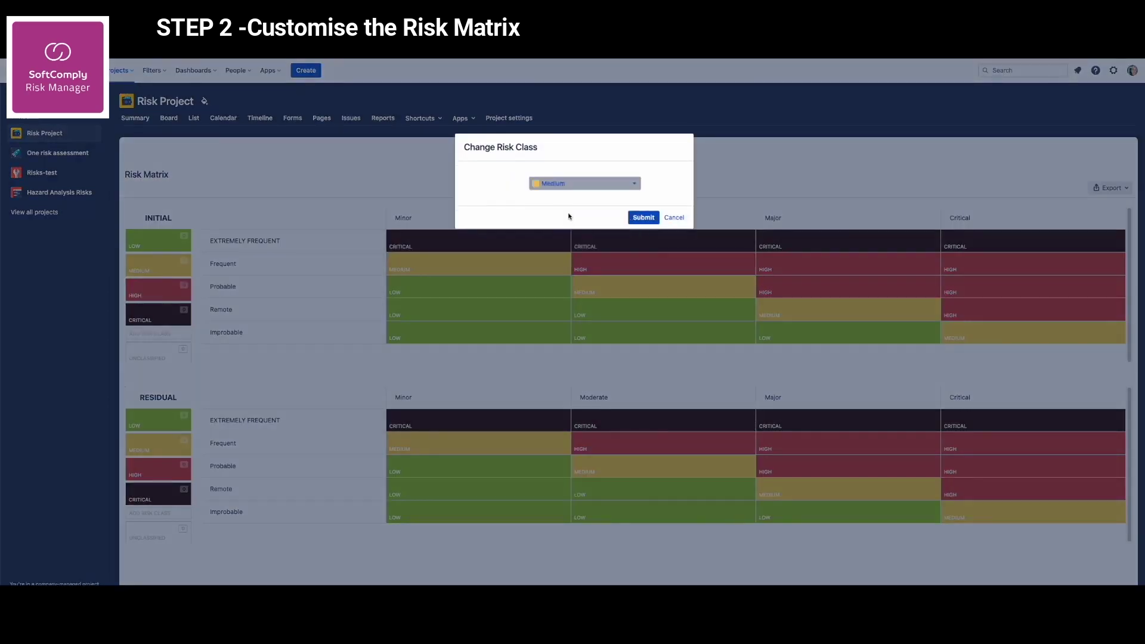
left_click(643, 217)
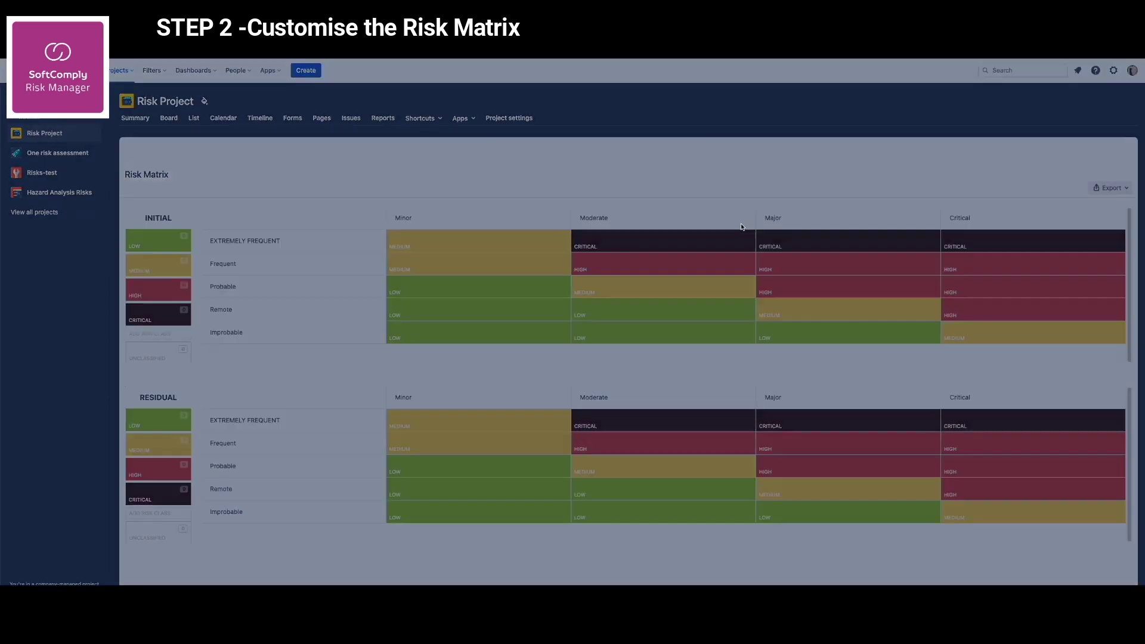
left_click(743, 226)
left_click(585, 184)
left_click(614, 223)
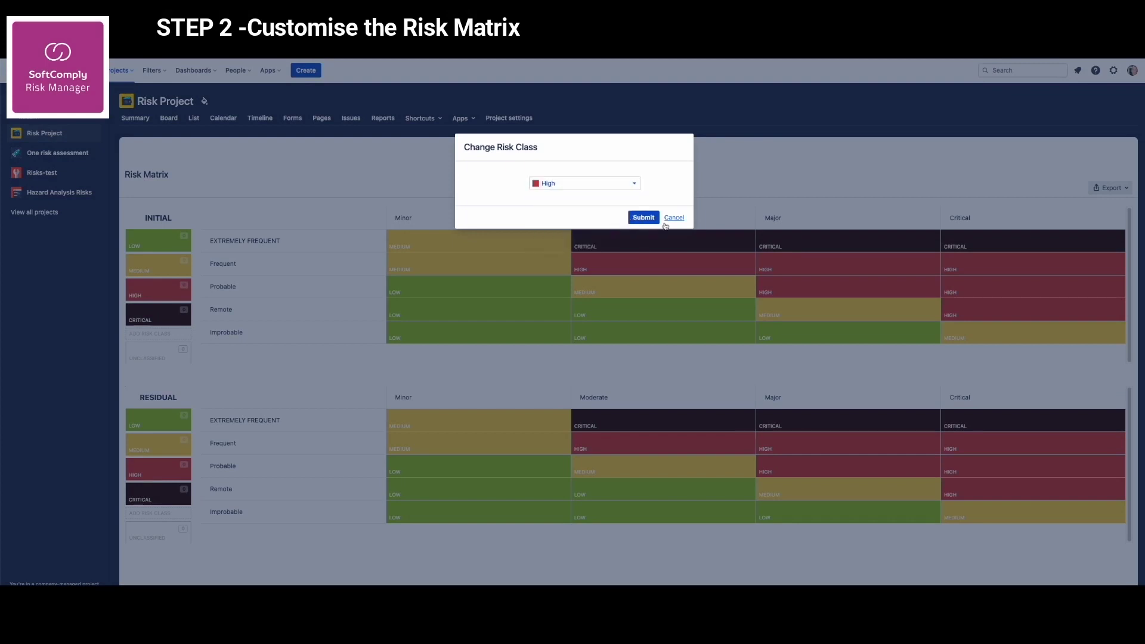
left_click(643, 218)
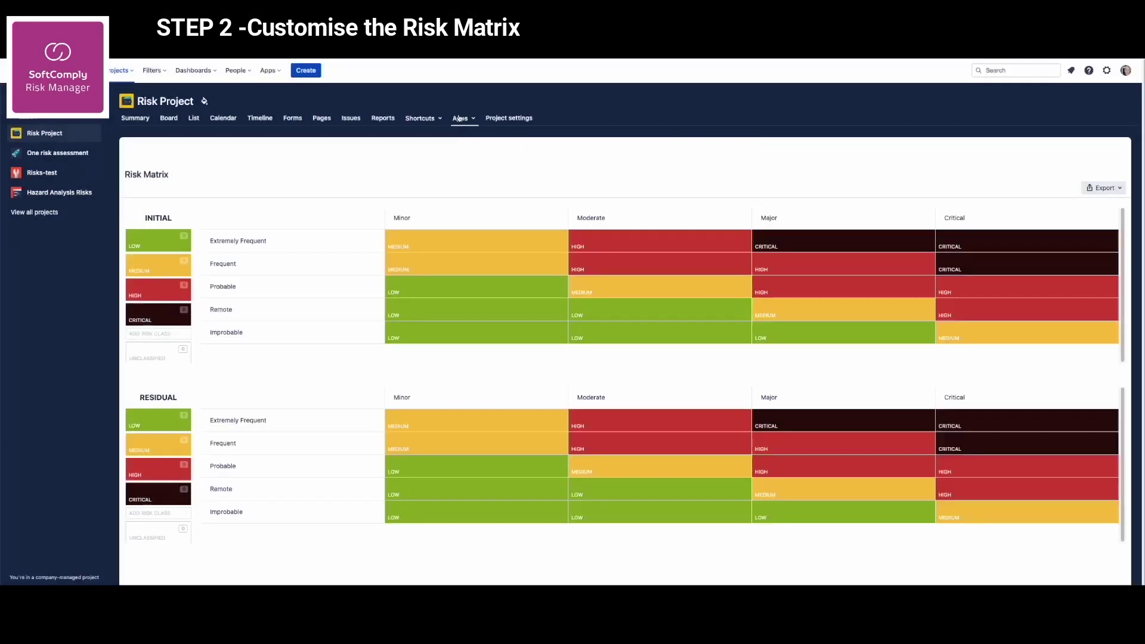
left_click(460, 118)
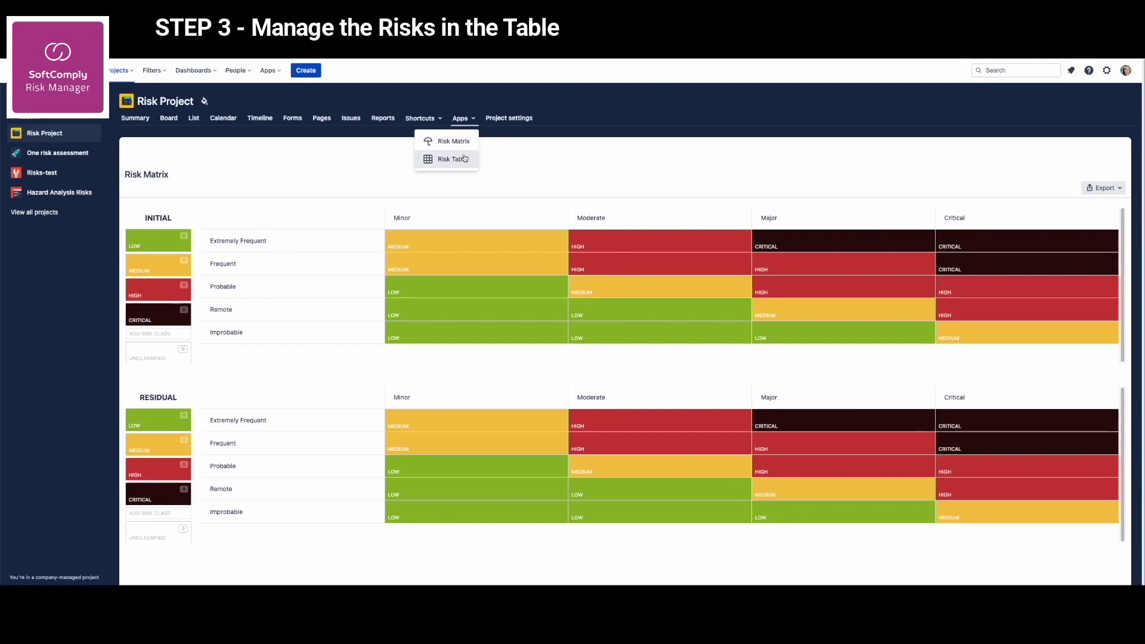
Add risk row 'Risk 1' with placeholder Hazard, Hazardous Situation, Harm and Cause descriptions.
left_click(465, 158)
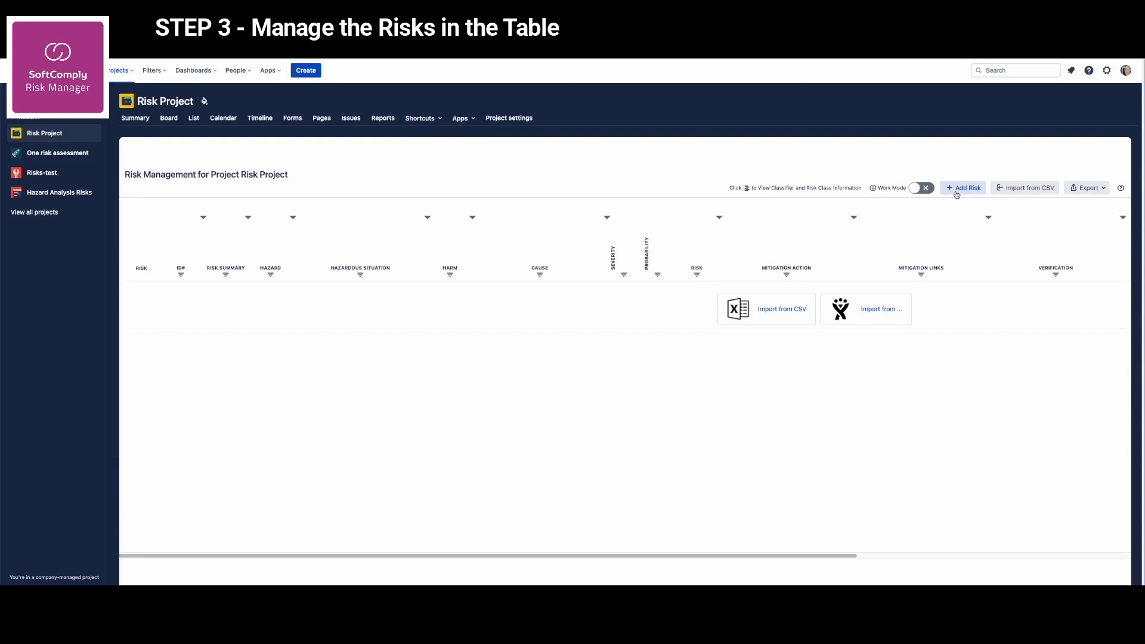
left_click(957, 192)
left_click(226, 290)
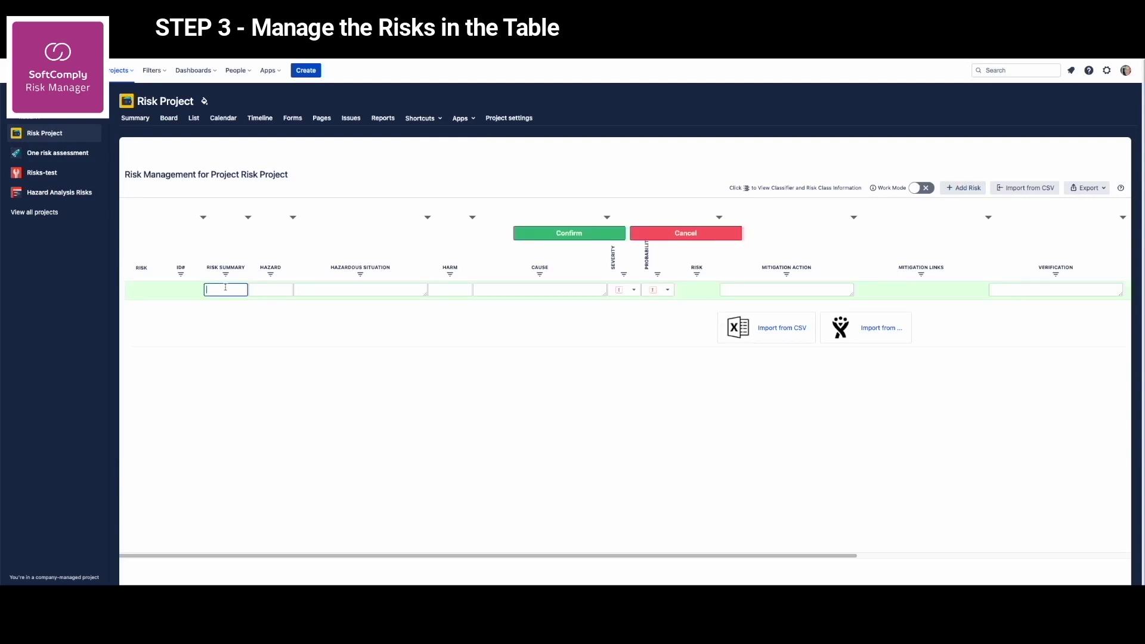
type("Risk 1")
left_click(265, 291)
type("Describe Hazard")
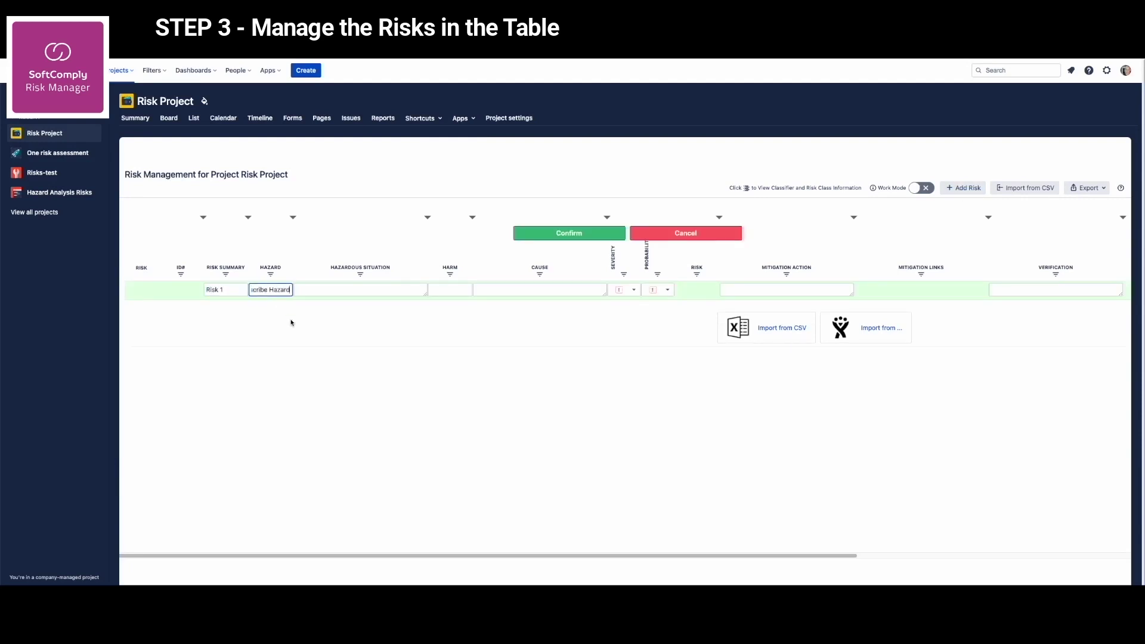
key("Tab")
type("Describe Hazardous Situation")
left_click(445, 292)
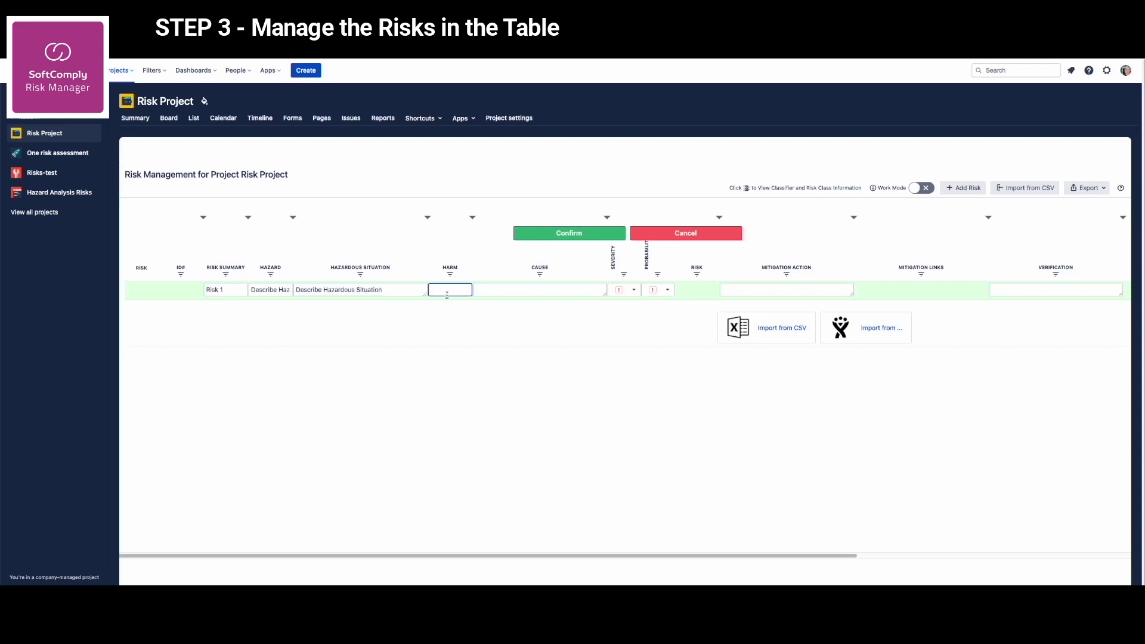
type("Describe Harm")
key("Tab")
type("Describe Cause")
Set the risk's severity to Moderate and probability to 5.
left_click(633, 290)
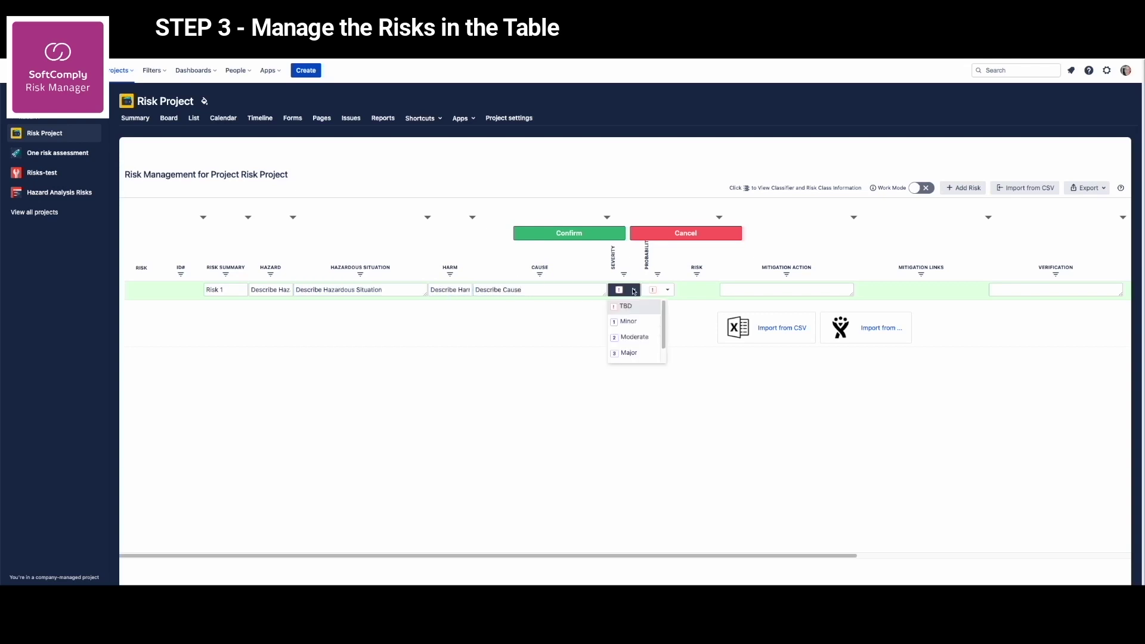
left_click(632, 337)
left_click(665, 291)
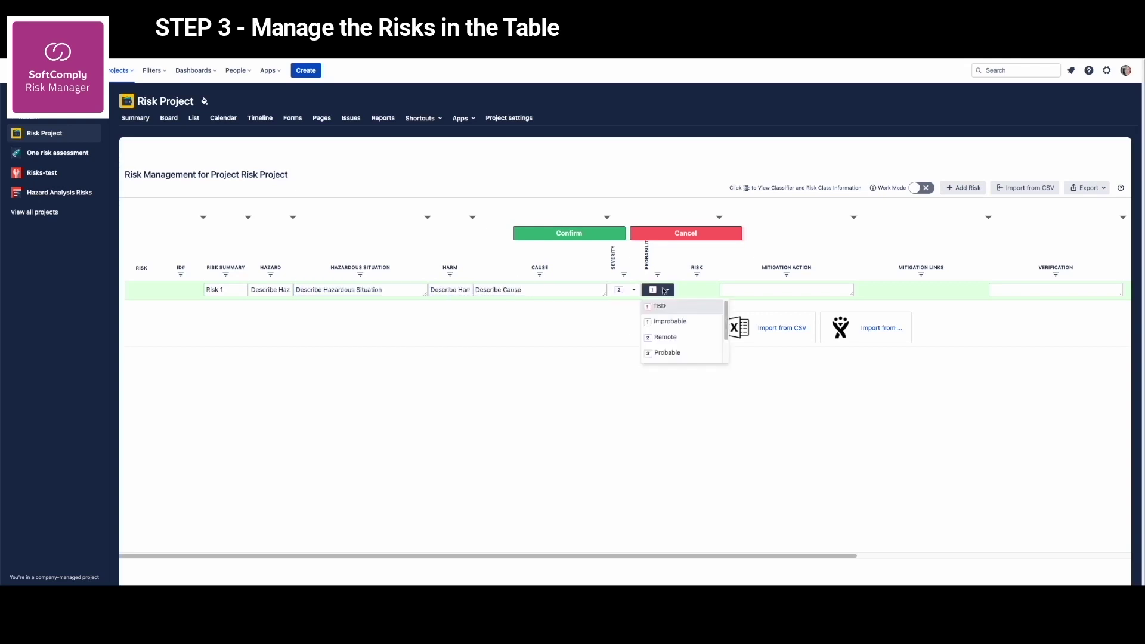
scroll(674, 334, "down", 2)
left_click(668, 352)
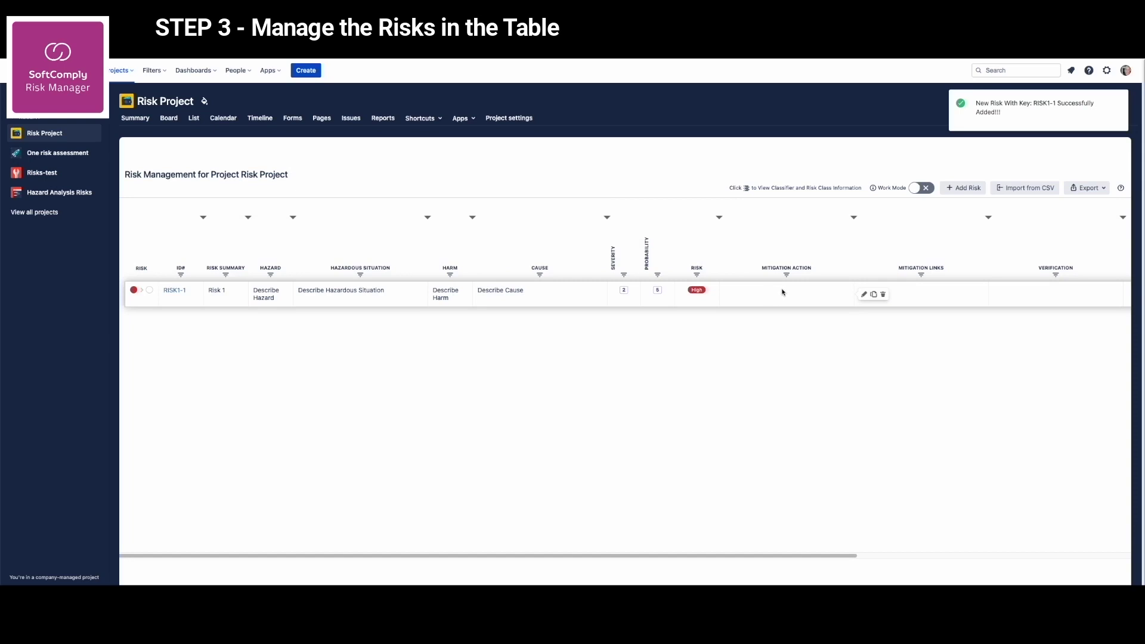
left_click(786, 292)
Enter 'Describe Mitigation Action' and link requirement REQ123-1 as RISK1-1's mitigation.
type("Describe Mitigation Action")
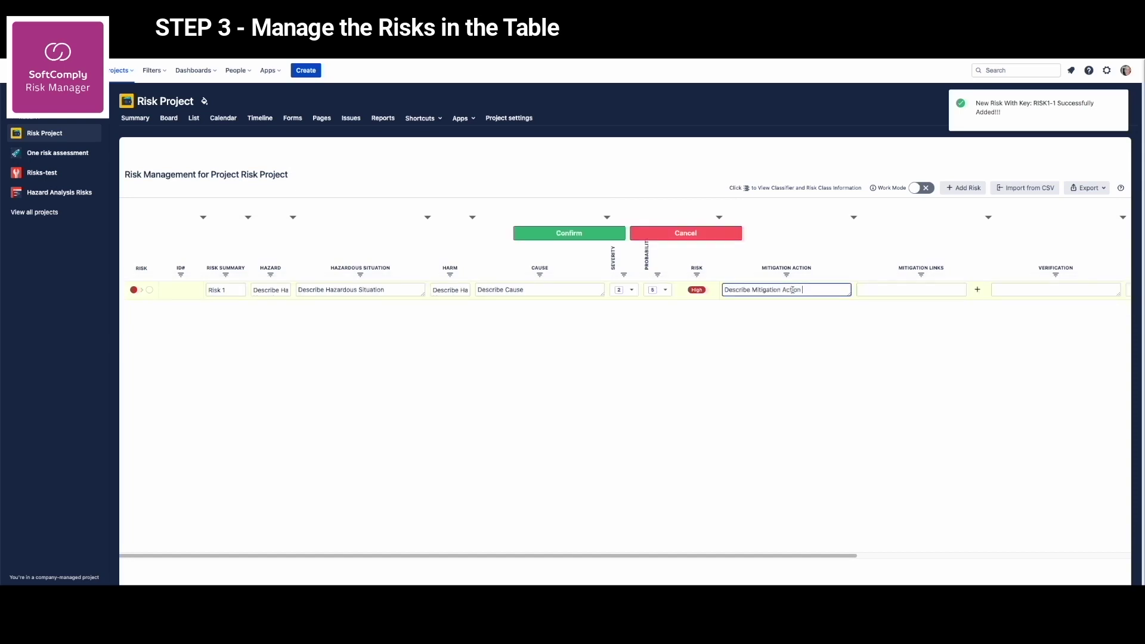
left_click(880, 291)
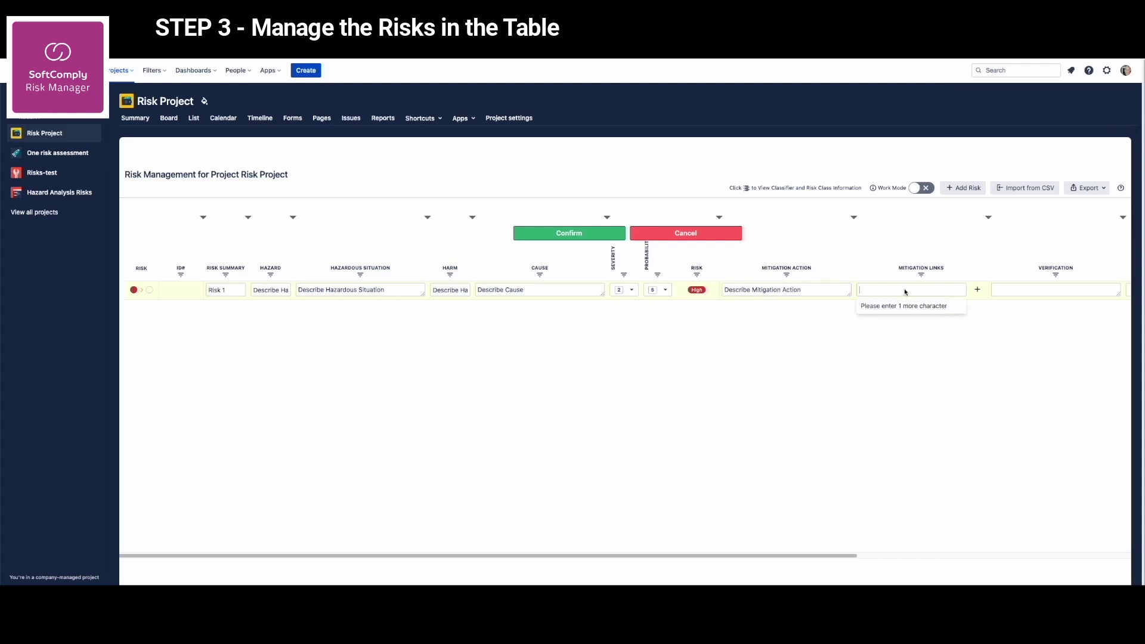
type("REQ123-1")
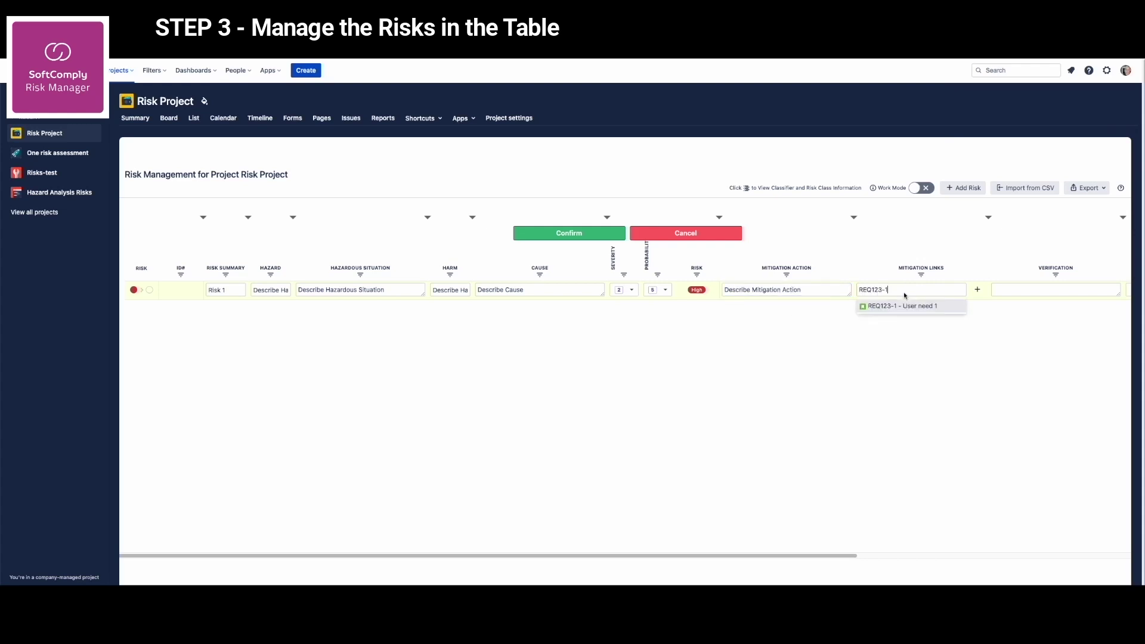
left_click(905, 306)
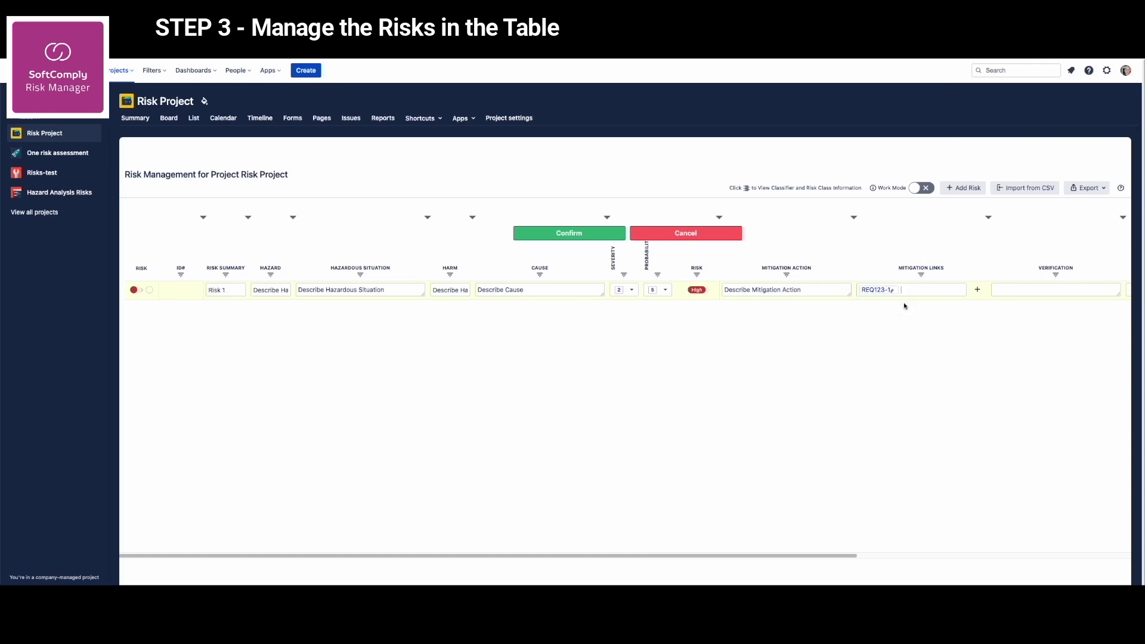
Paste the verification description and link test case RISKTEST-2 as verification.
left_click(1043, 288)
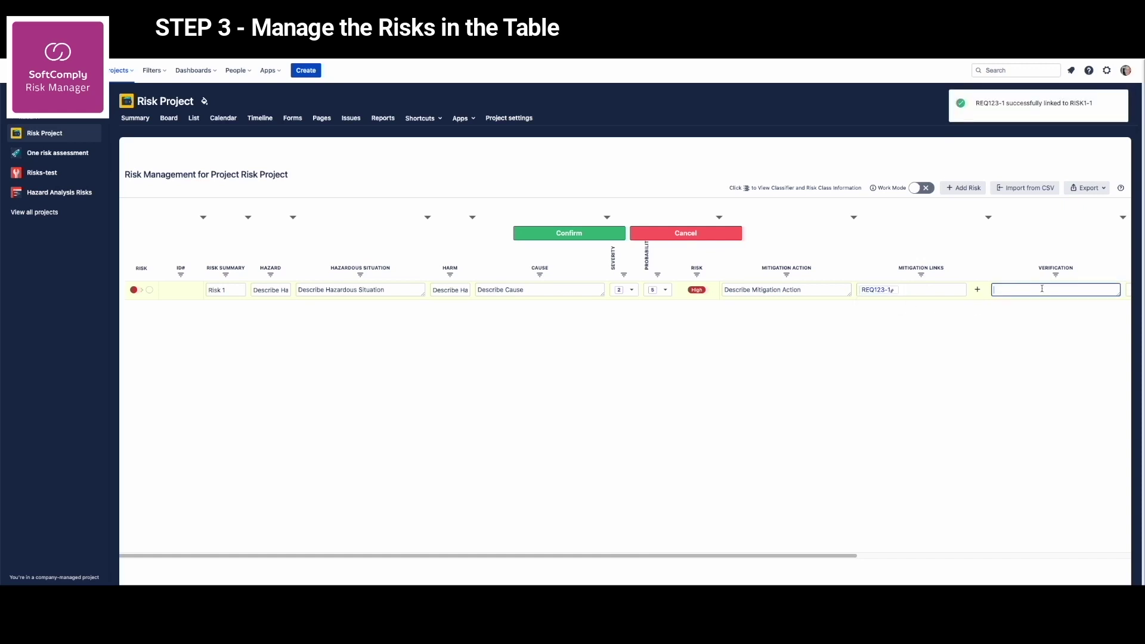
type("Describe Verification Action")
scroll(775, 558, "right", 10)
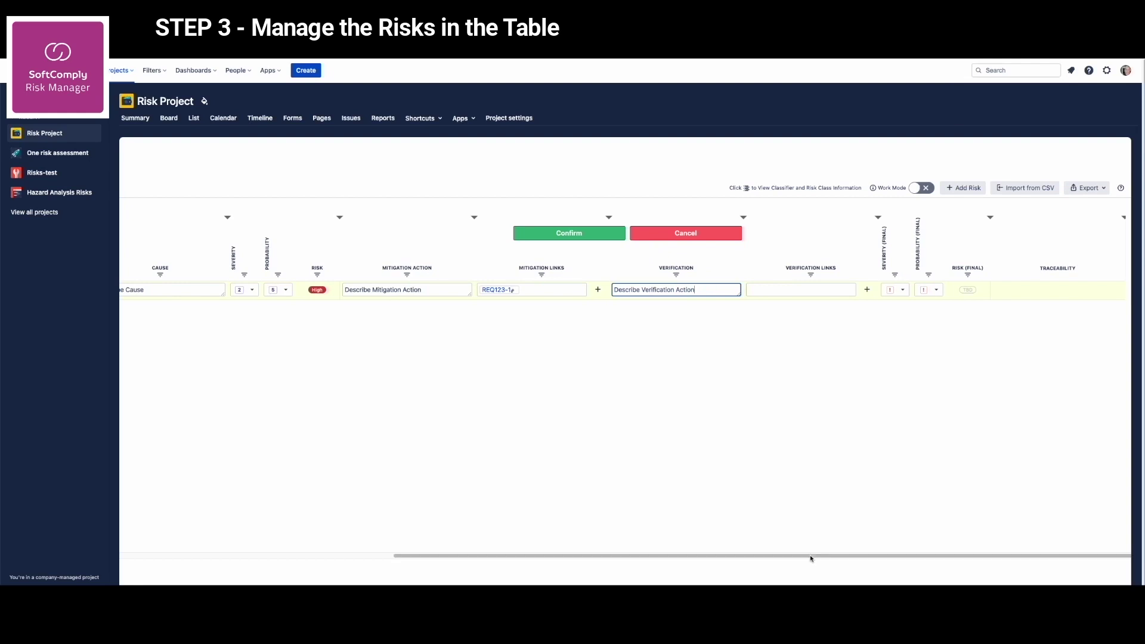
left_click(759, 291)
type("test")
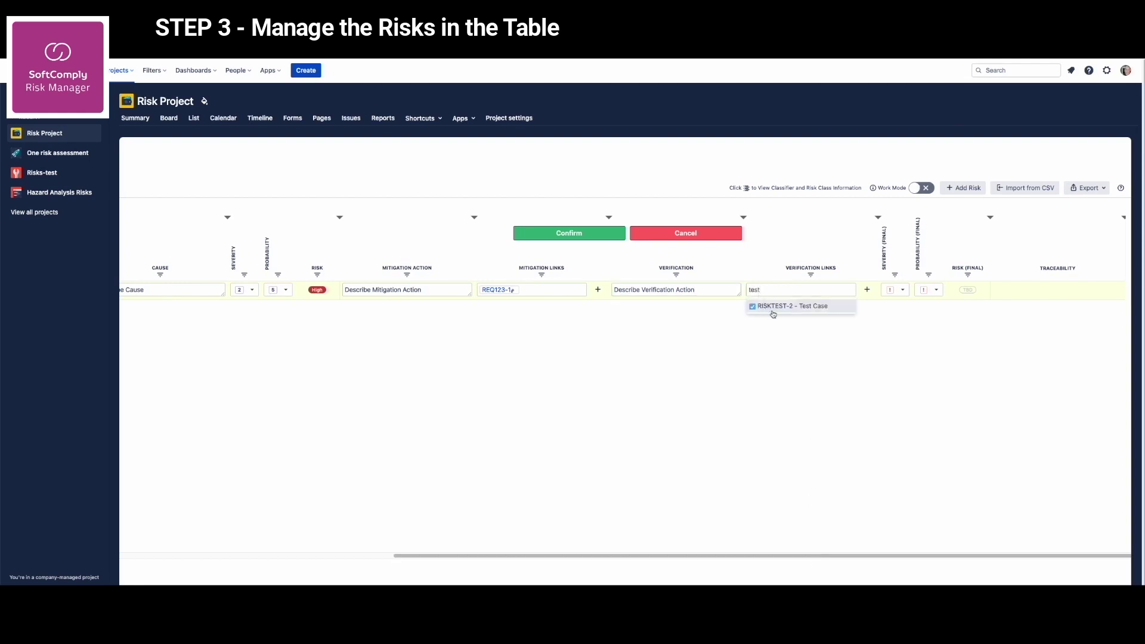
left_click(774, 310)
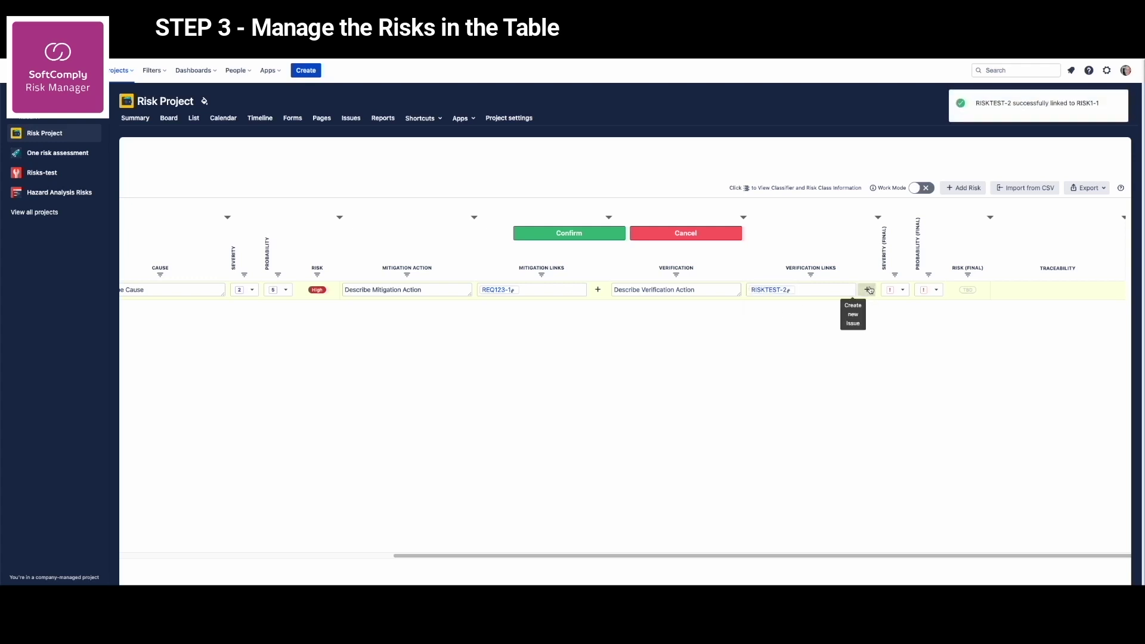
Begin creating a new Requirements issue for verification, then cancel it.
left_click(869, 291)
left_click(501, 127)
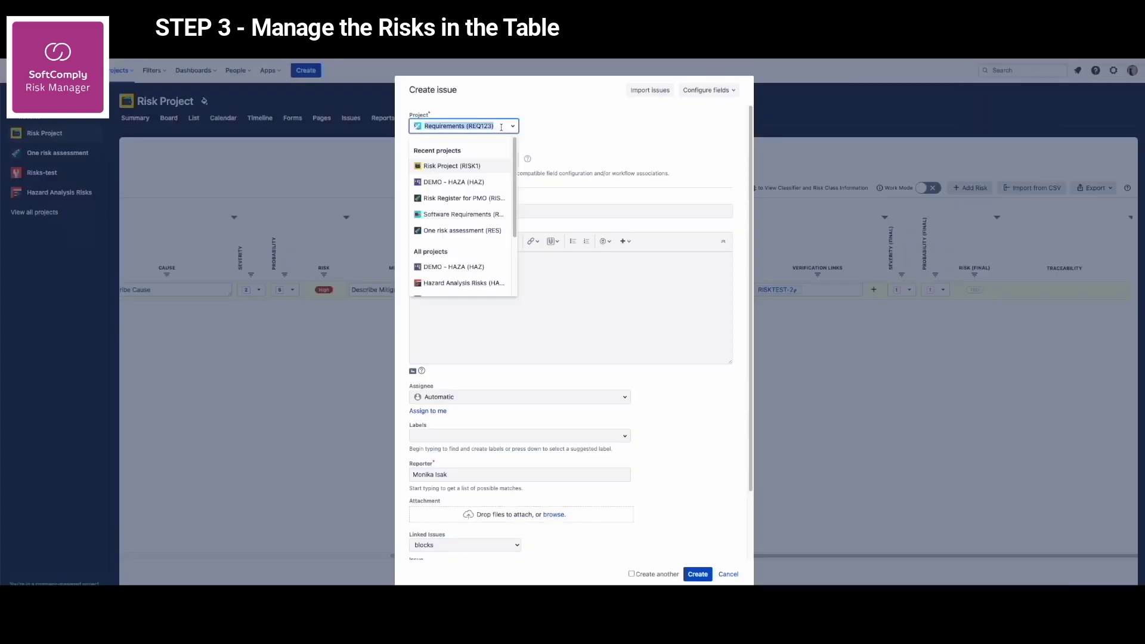
left_click(540, 144)
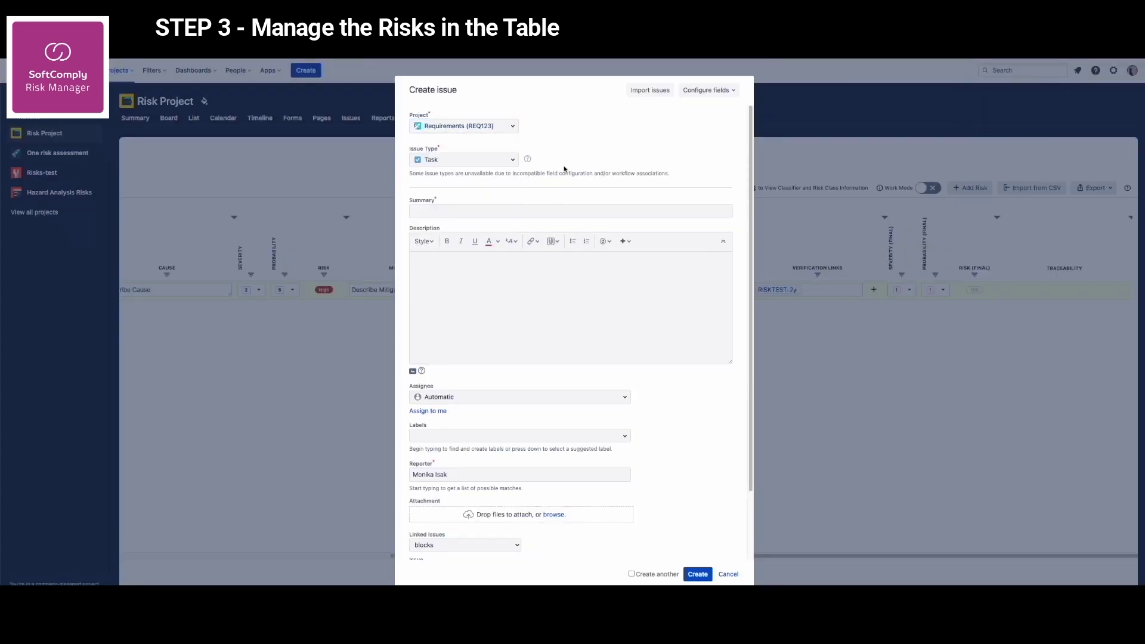
left_click(728, 575)
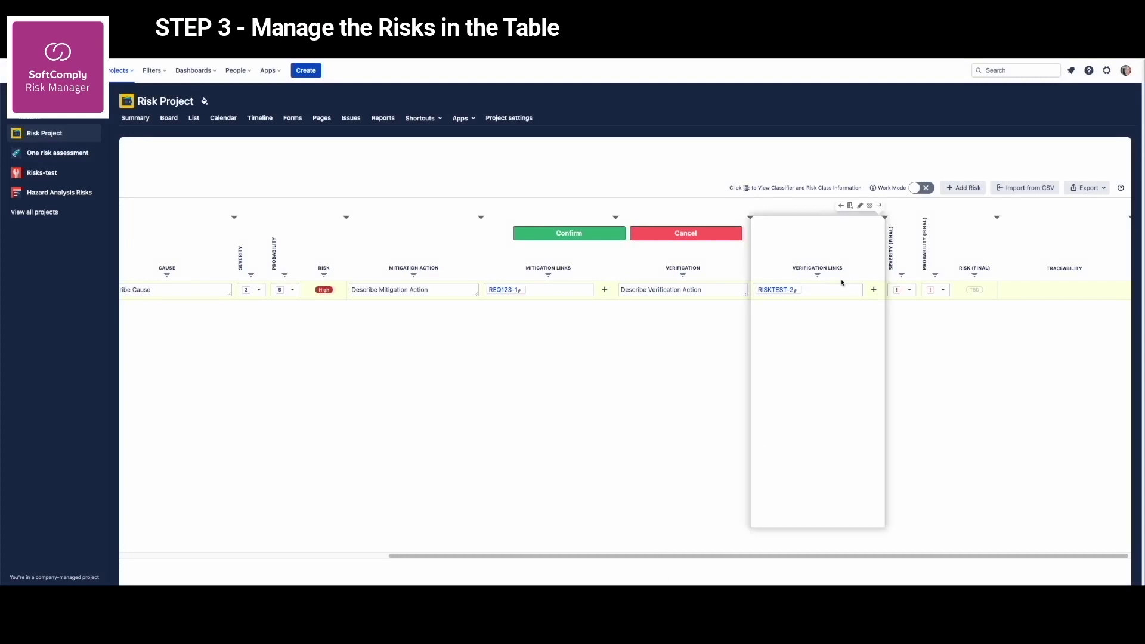
left_click(908, 291)
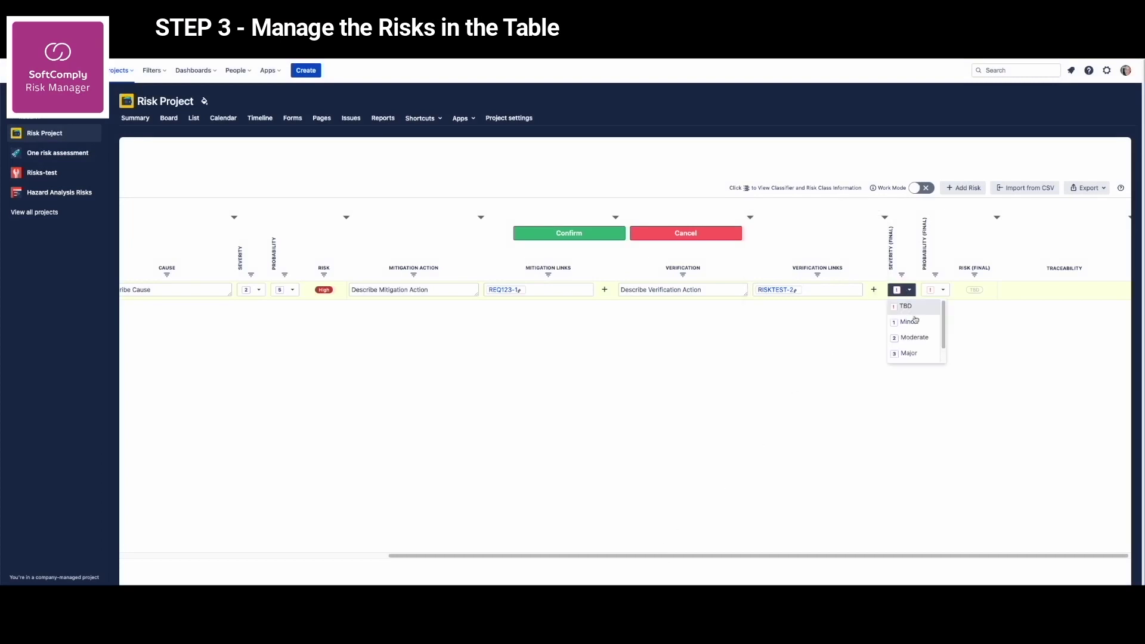
Set RISK1-1's final severity to Moderate and final probability to Remote, then save the row.
left_click(914, 337)
left_click(943, 291)
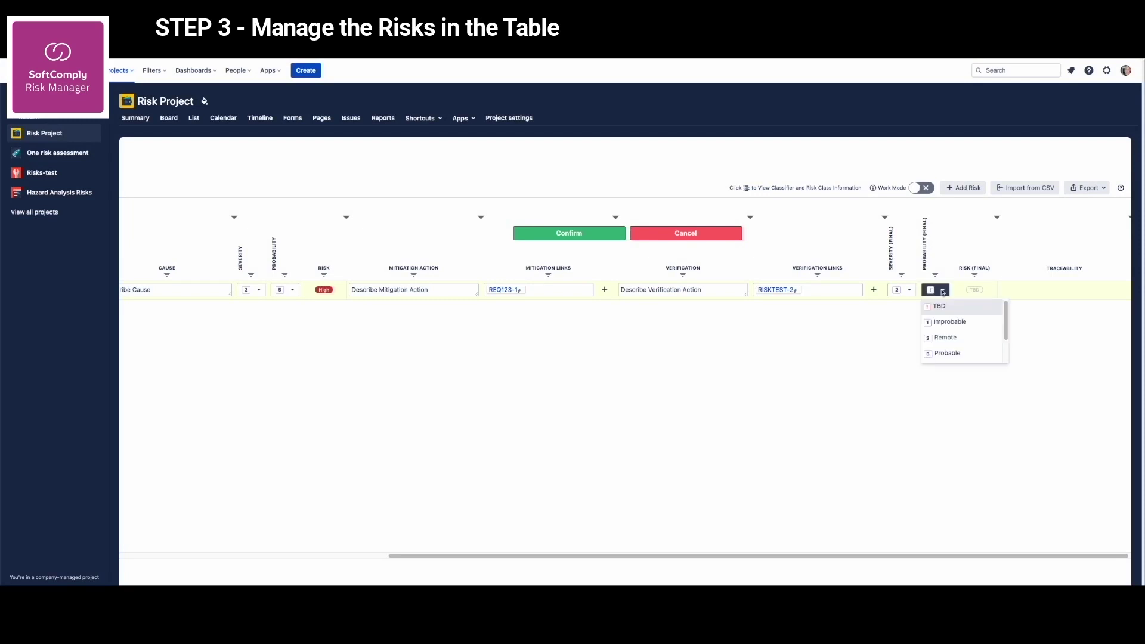
left_click(955, 348)
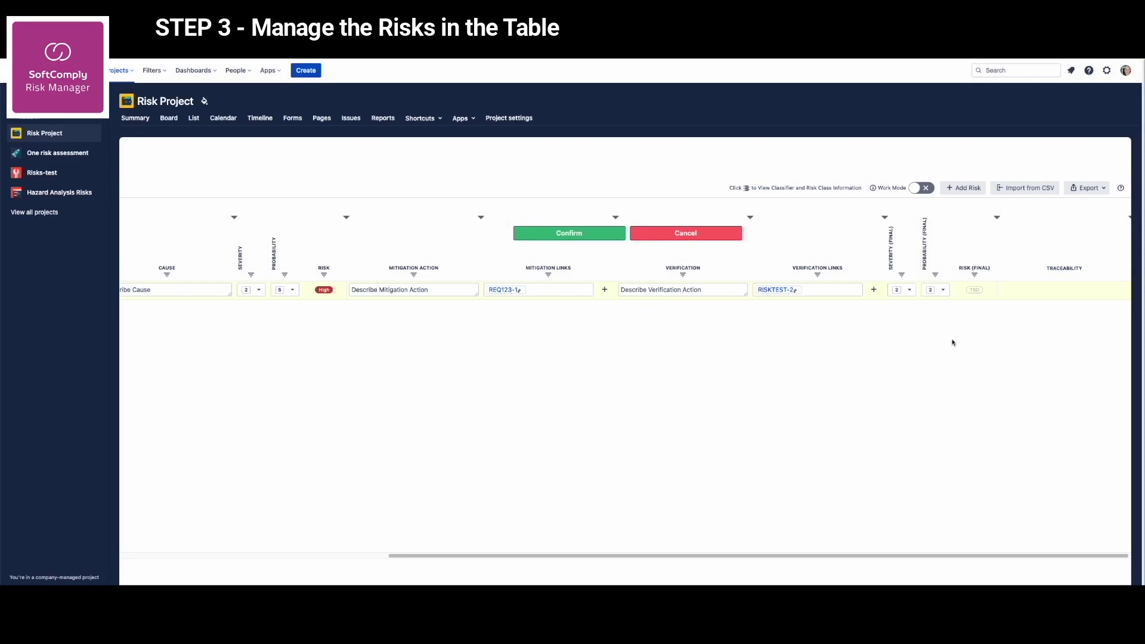
left_click(589, 234)
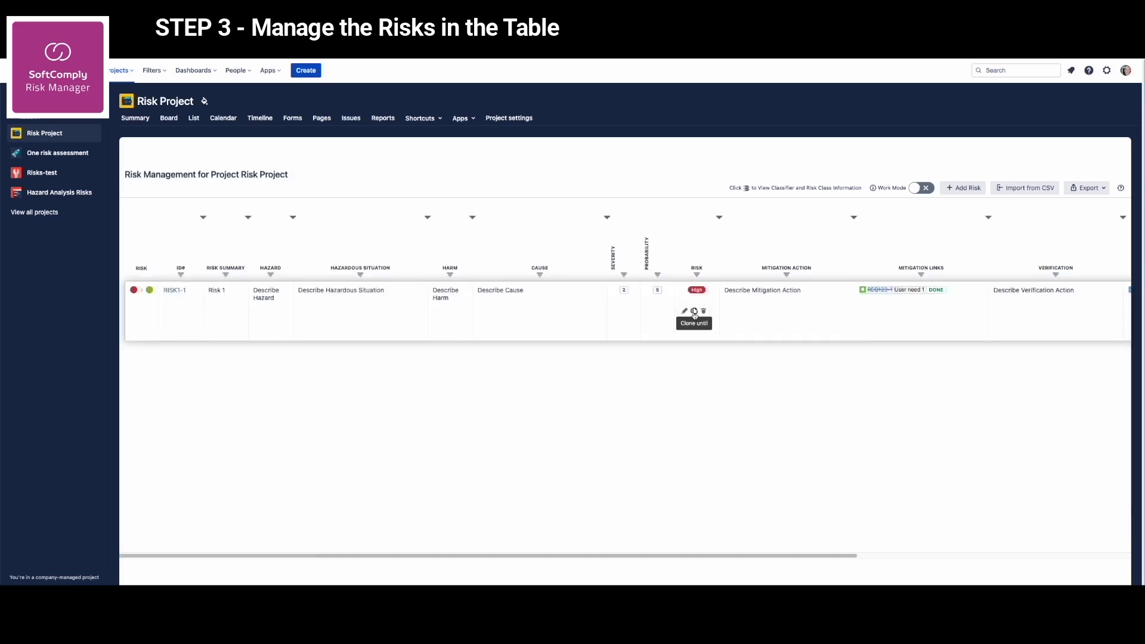
Clone RISK1-1 as 'Risk 2' with severity Major and probability Probable, and save it.
left_click(694, 312)
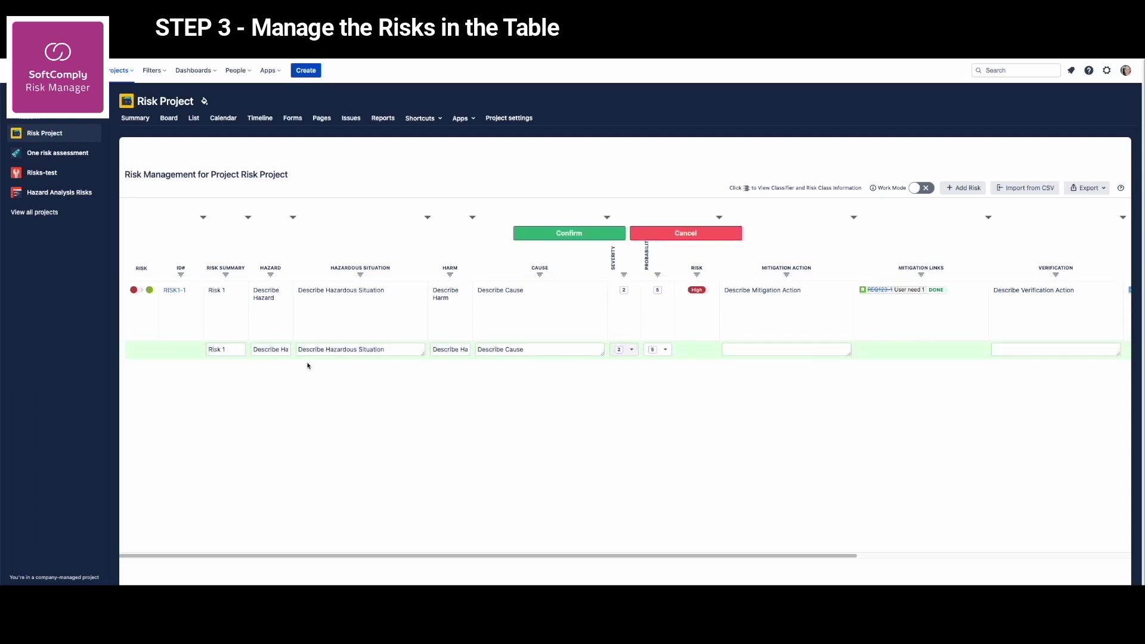
left_click(231, 349)
type("2")
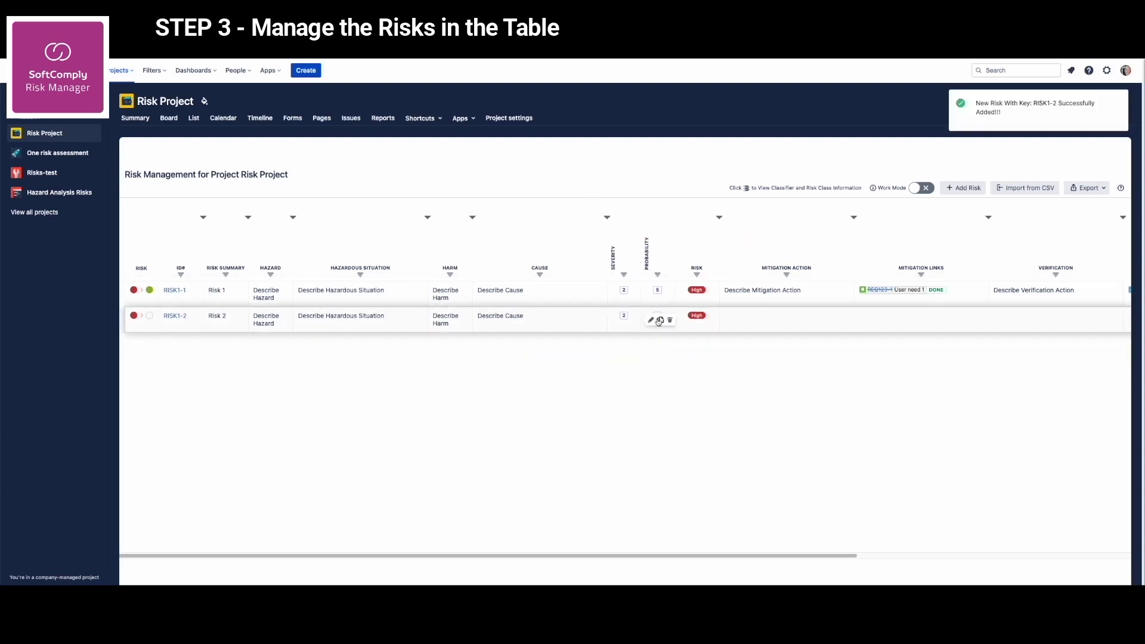
left_click(633, 324)
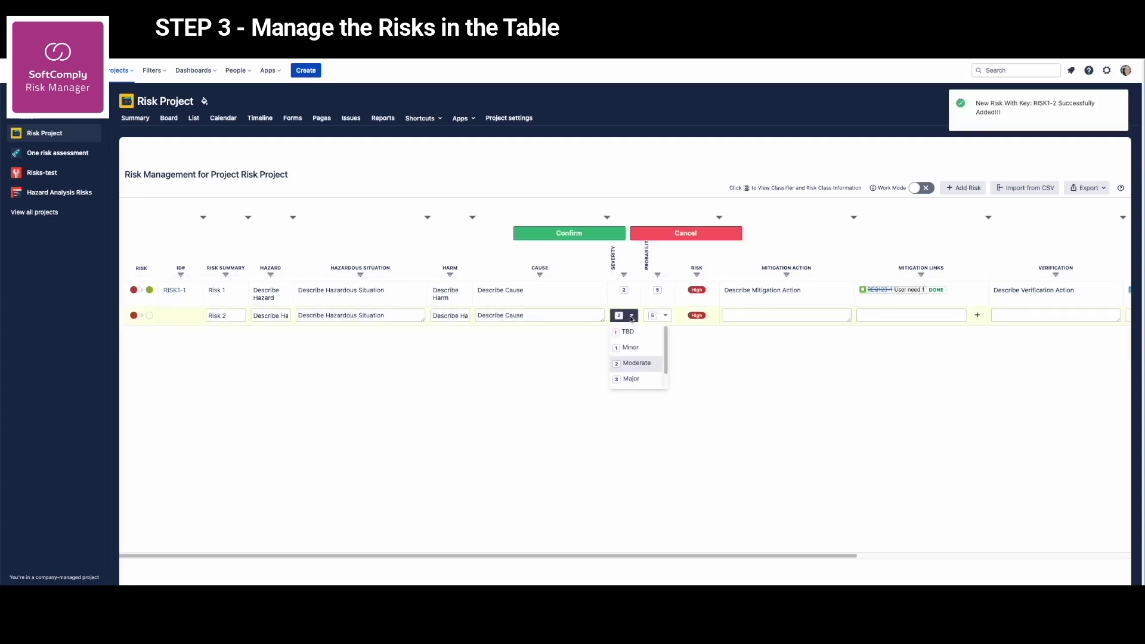
left_click(634, 378)
left_click(665, 316)
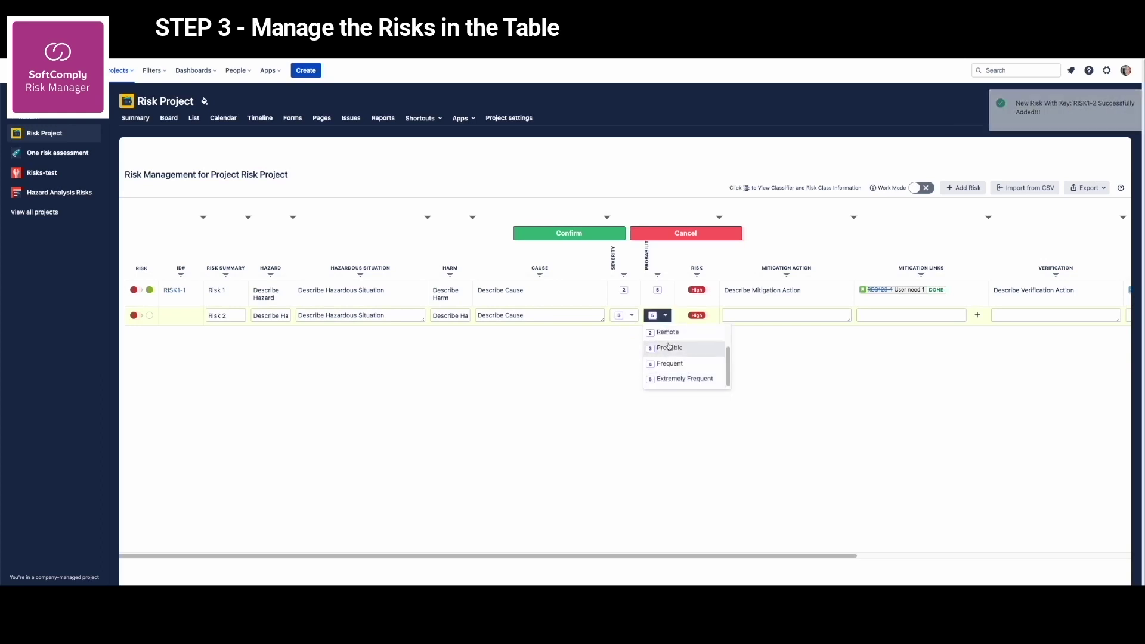
left_click(668, 346)
left_click(564, 232)
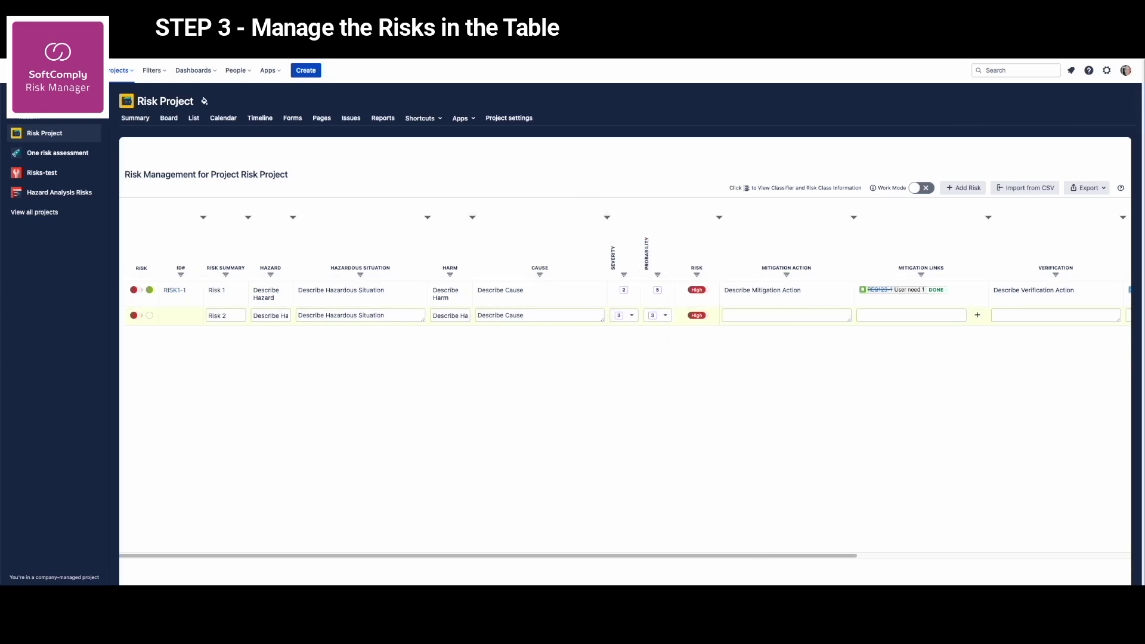
Link requirement REQ123-2 as RISK1-2's mitigation.
left_click(863, 320)
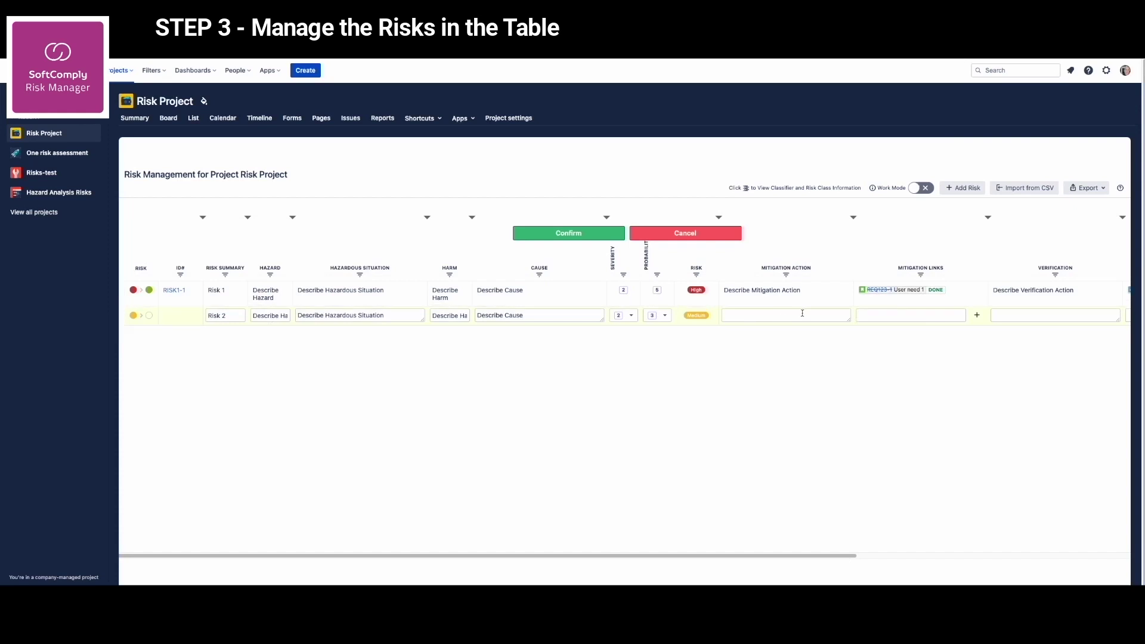
left_click(803, 315)
left_click(860, 317)
type("REQ123-2")
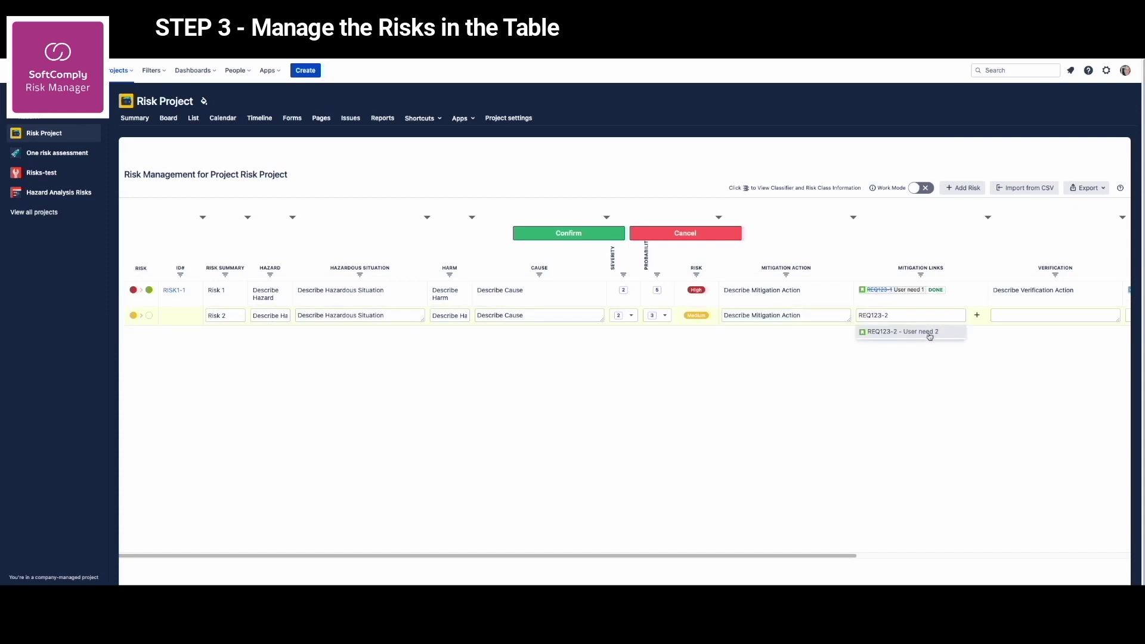
left_click(929, 332)
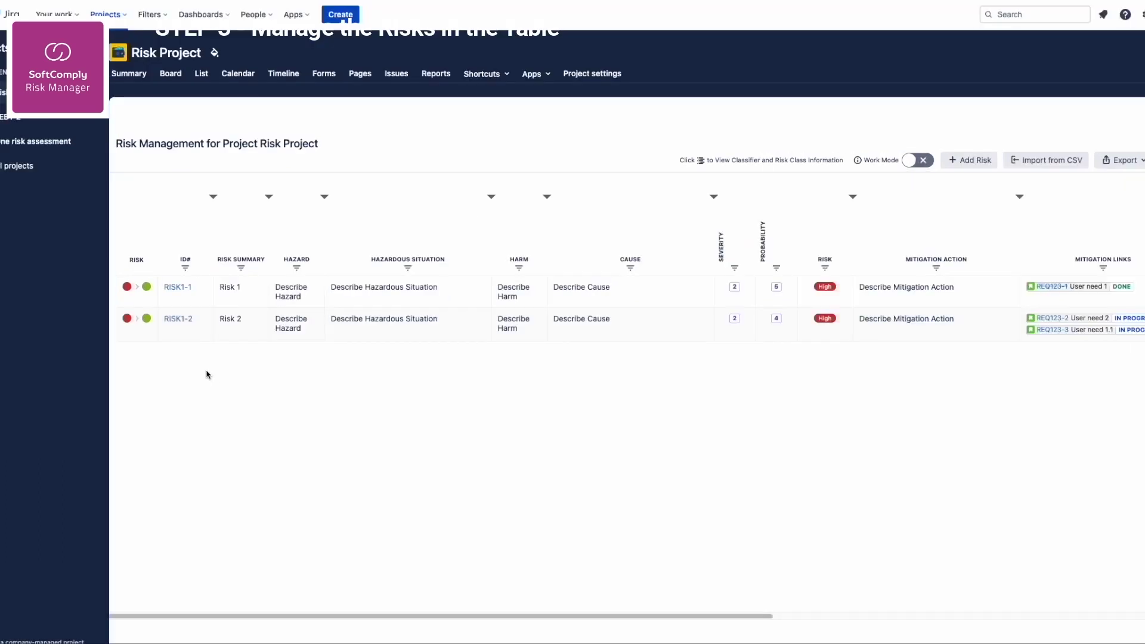
Open RISK1-2 and add the Initial Risk and Residual Risk sections to it.
left_click(178, 319)
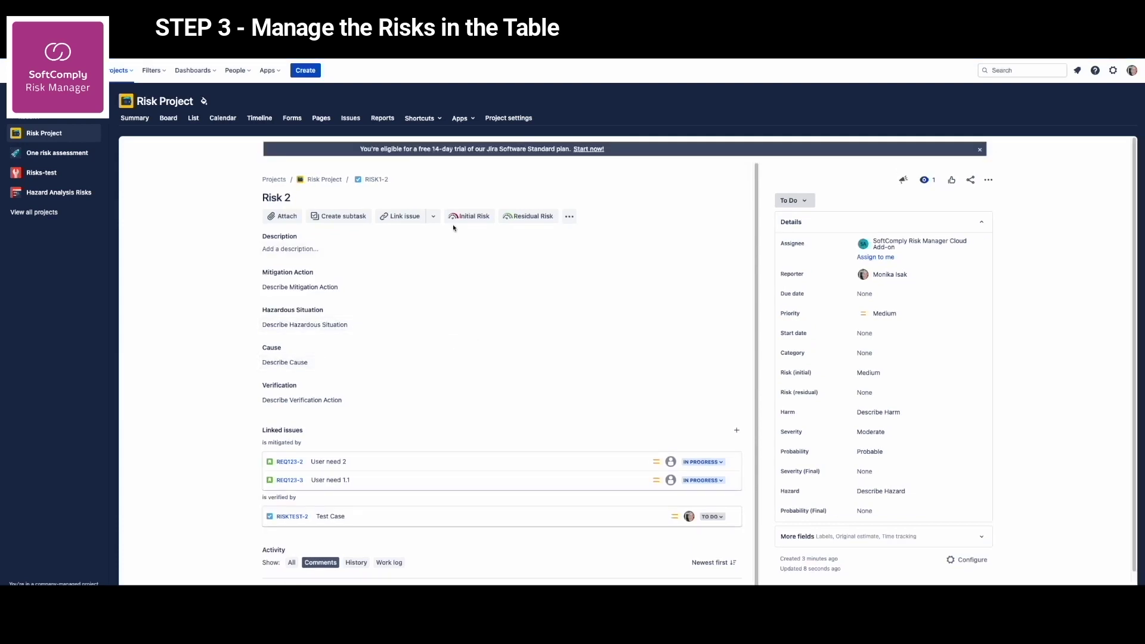
left_click(463, 217)
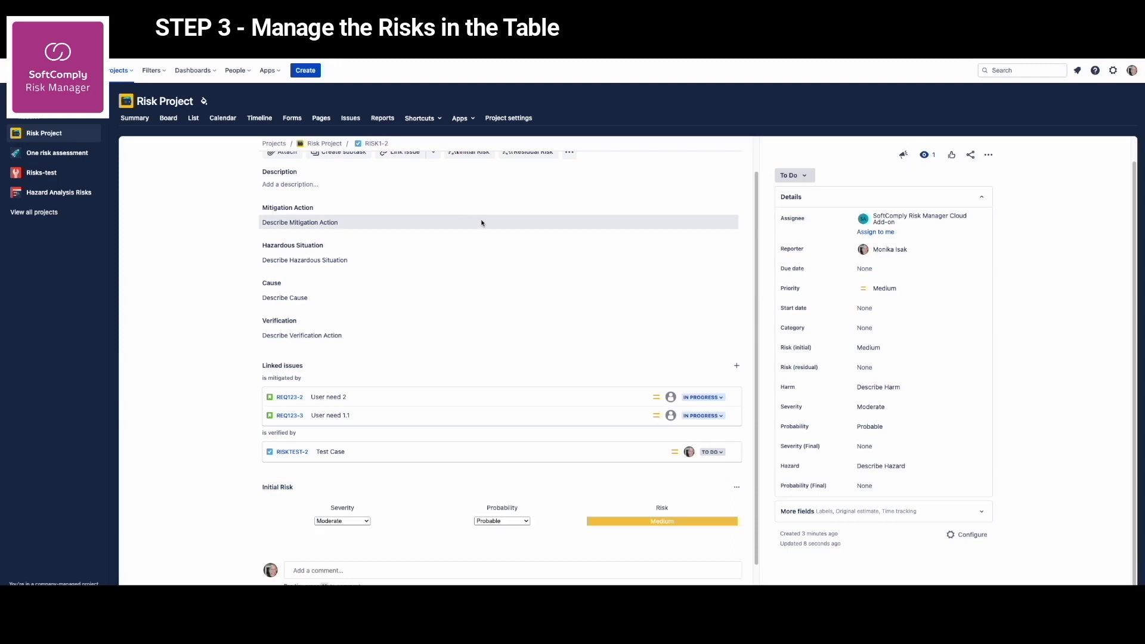
scroll(481, 223, "up", 1)
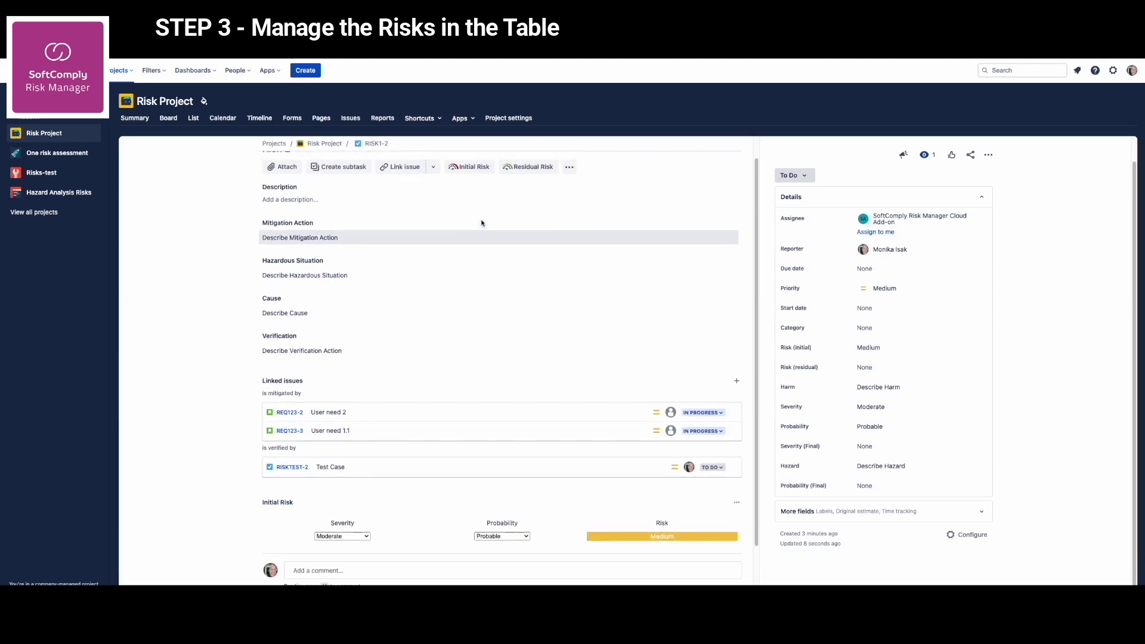
left_click(548, 167)
Set RISK1-2's initial probability to Frequent.
left_click(342, 463)
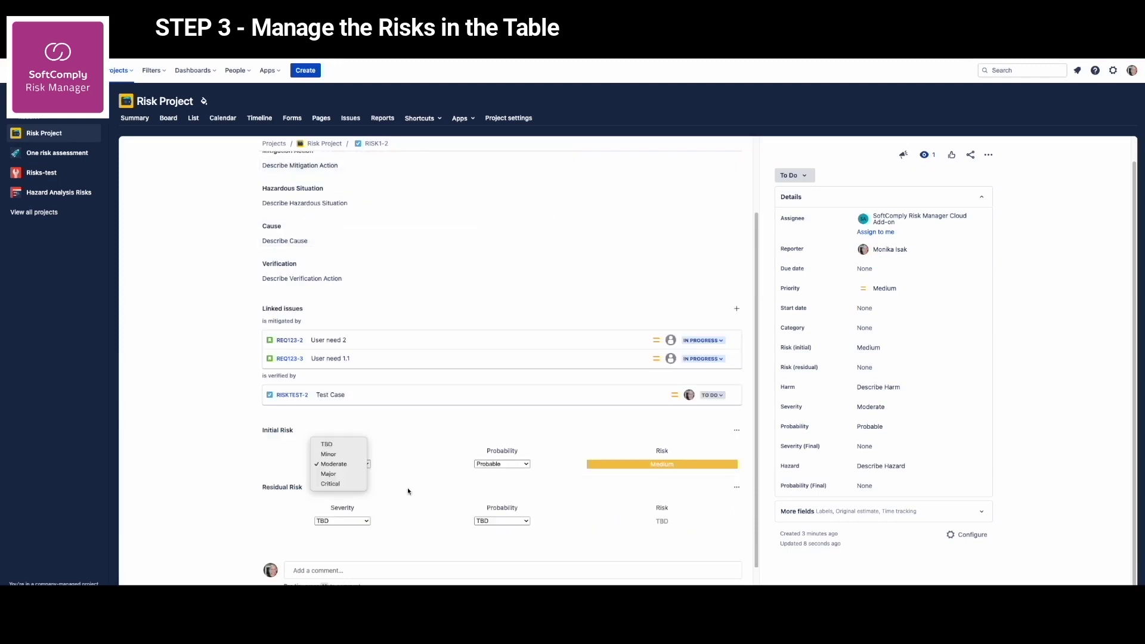
left_click(519, 471)
left_click(517, 464)
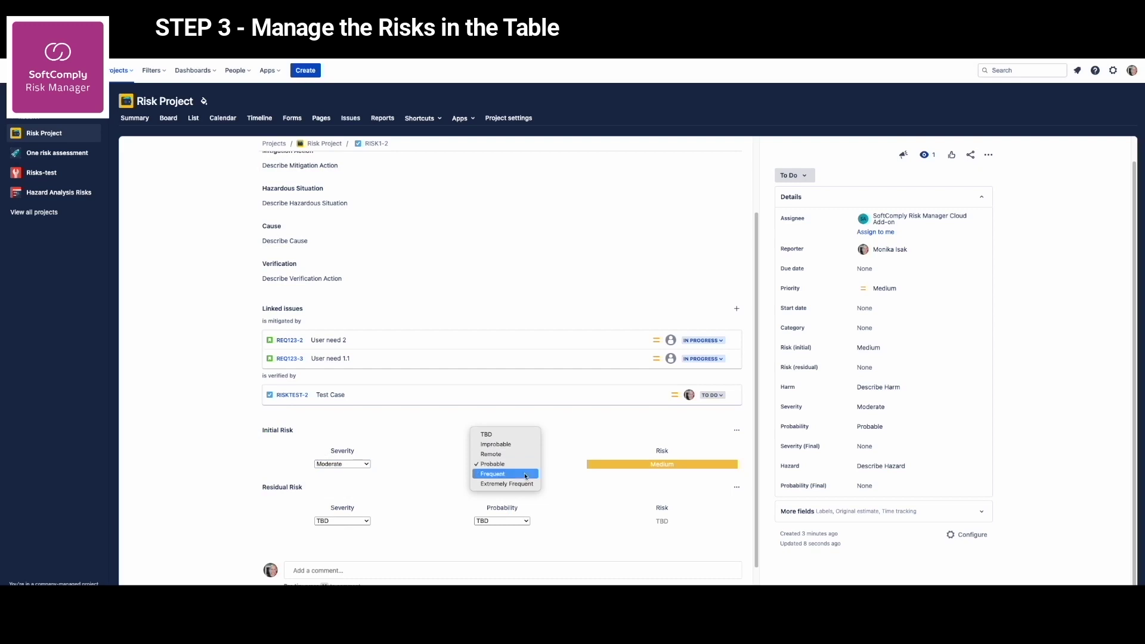
left_click(525, 475)
Set the residual risk to Moderate severity and Improbable probability.
scroll(417, 495, "down", 1)
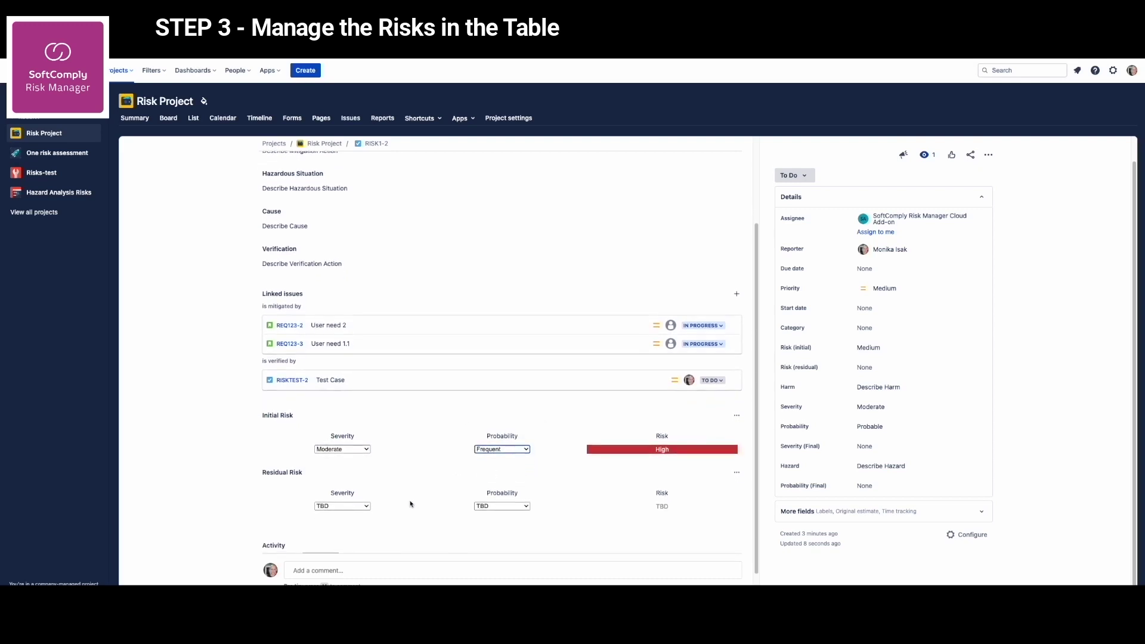
left_click(367, 508)
left_click(337, 536)
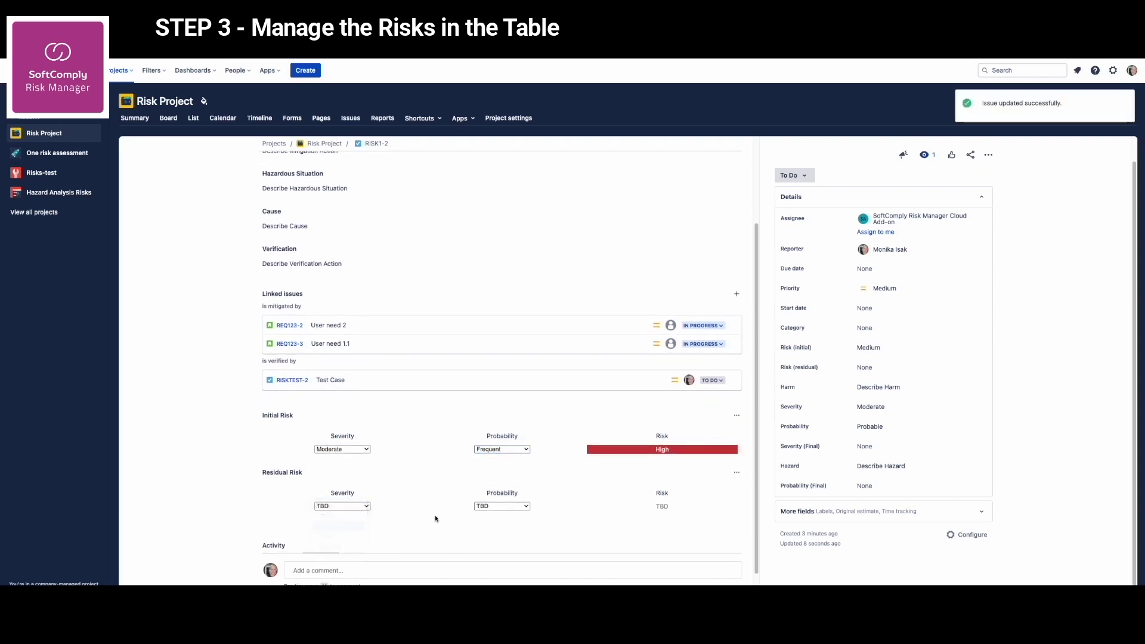
left_click(525, 508)
left_click(524, 516)
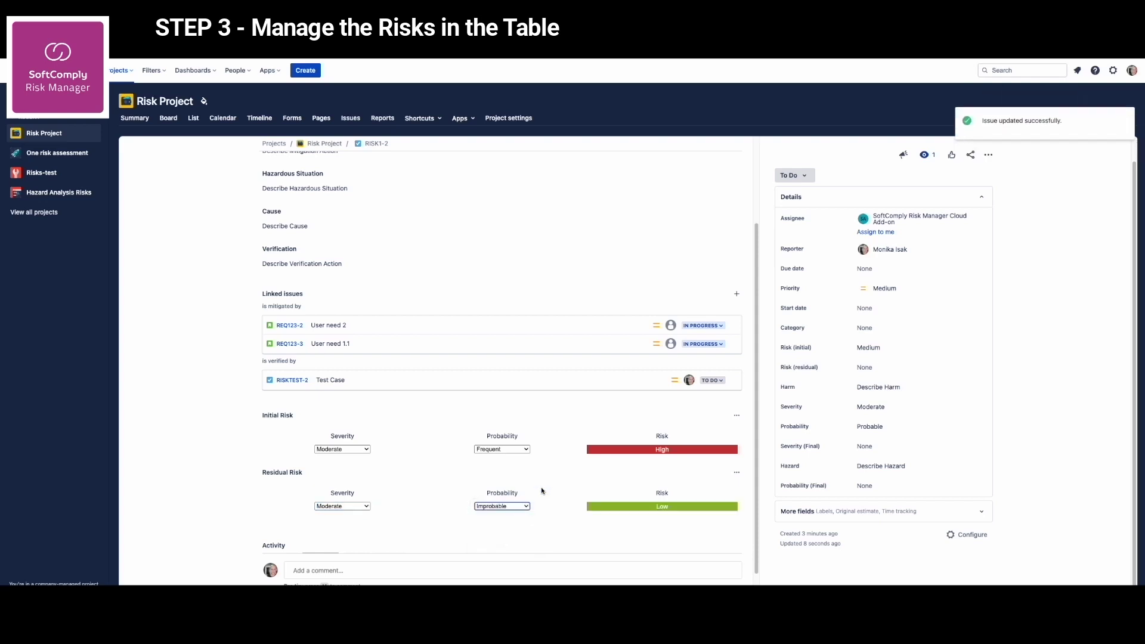
Review RISK1-2's change history in the History tab.
scroll(542, 491, "down", 1)
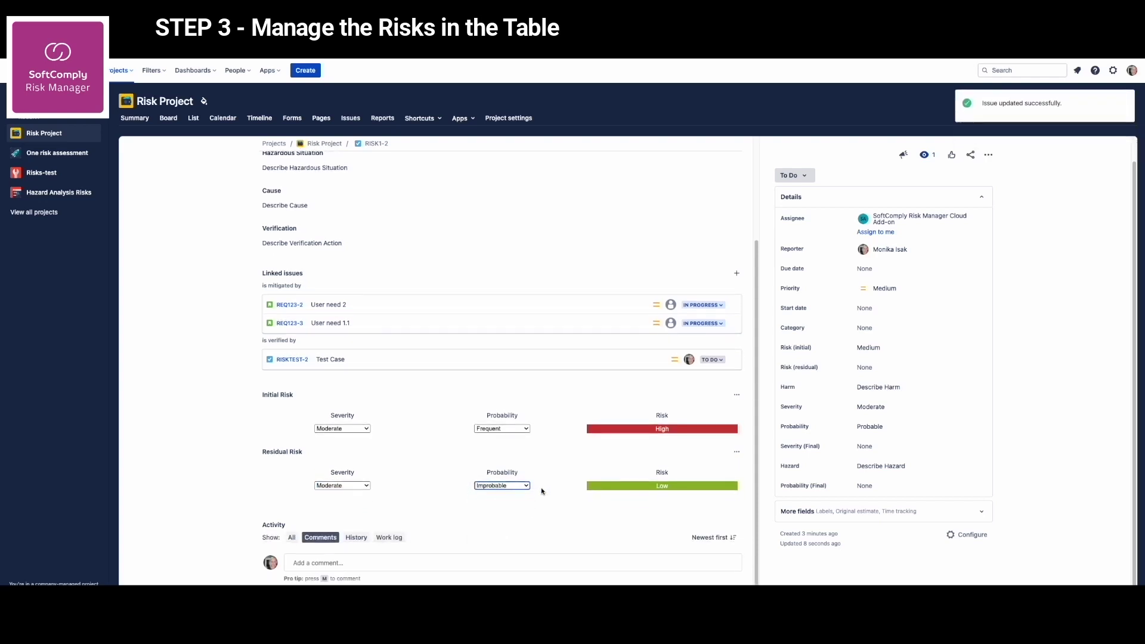
left_click(356, 537)
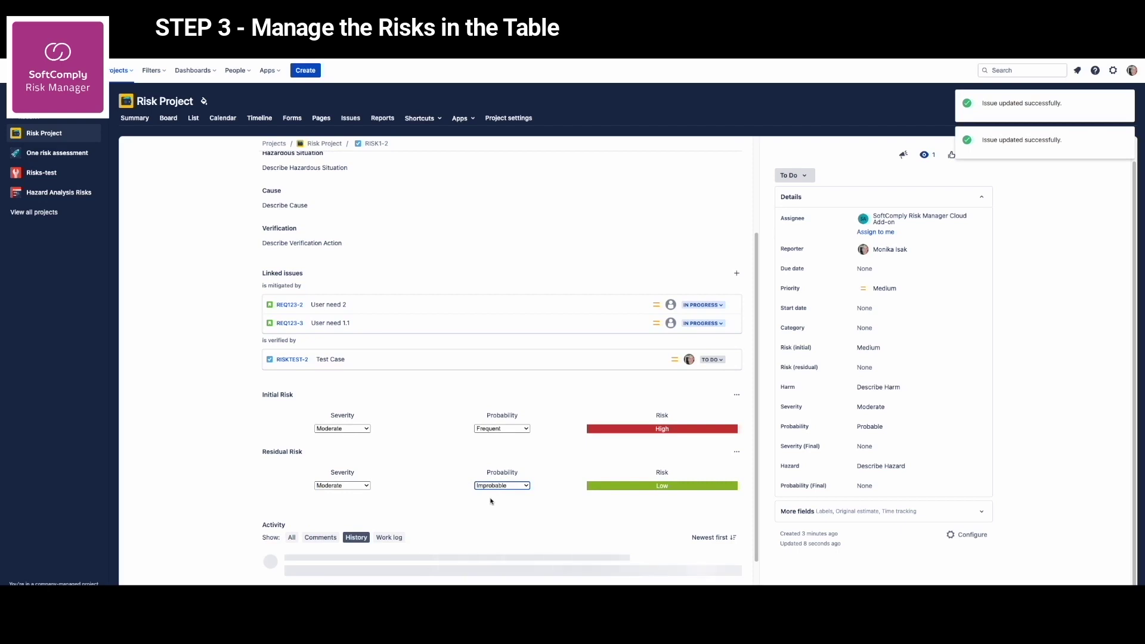
scroll(431, 509, "down", 3)
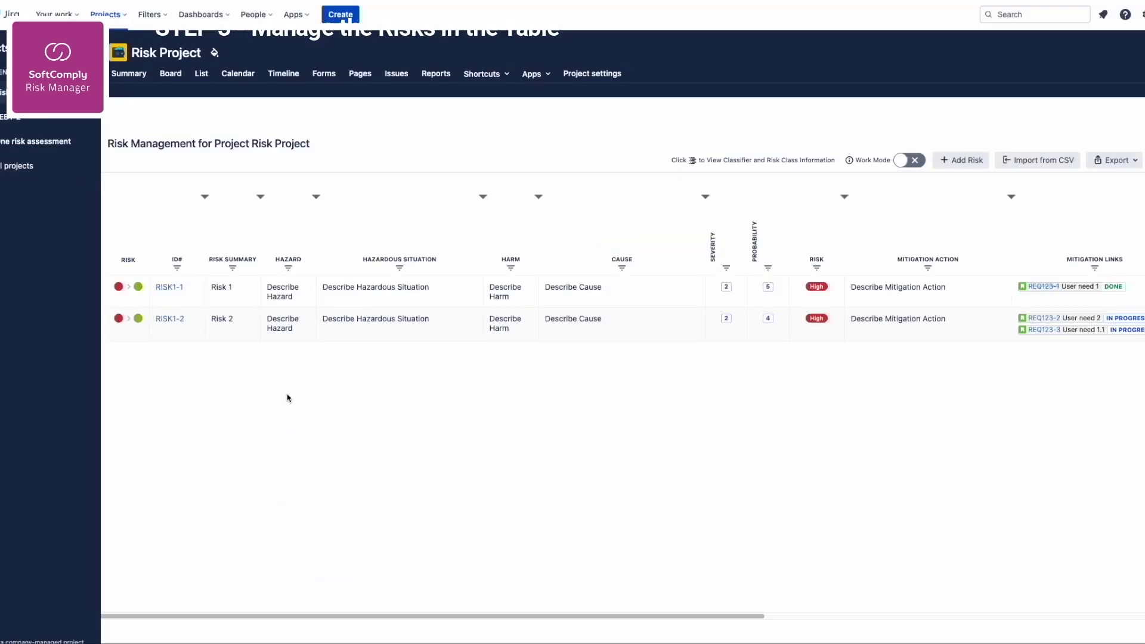
Scroll to the Traceability column and show the links for RISK1-1 and RISK1-2.
scroll(286, 398, "right", 10)
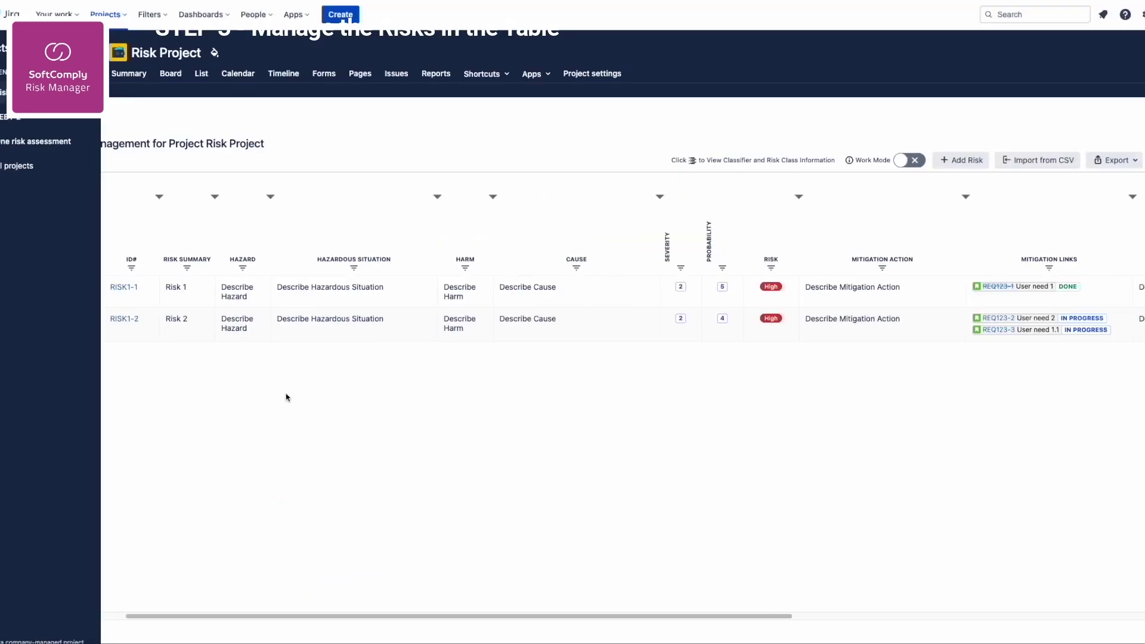
scroll(269, 402, "right", 5)
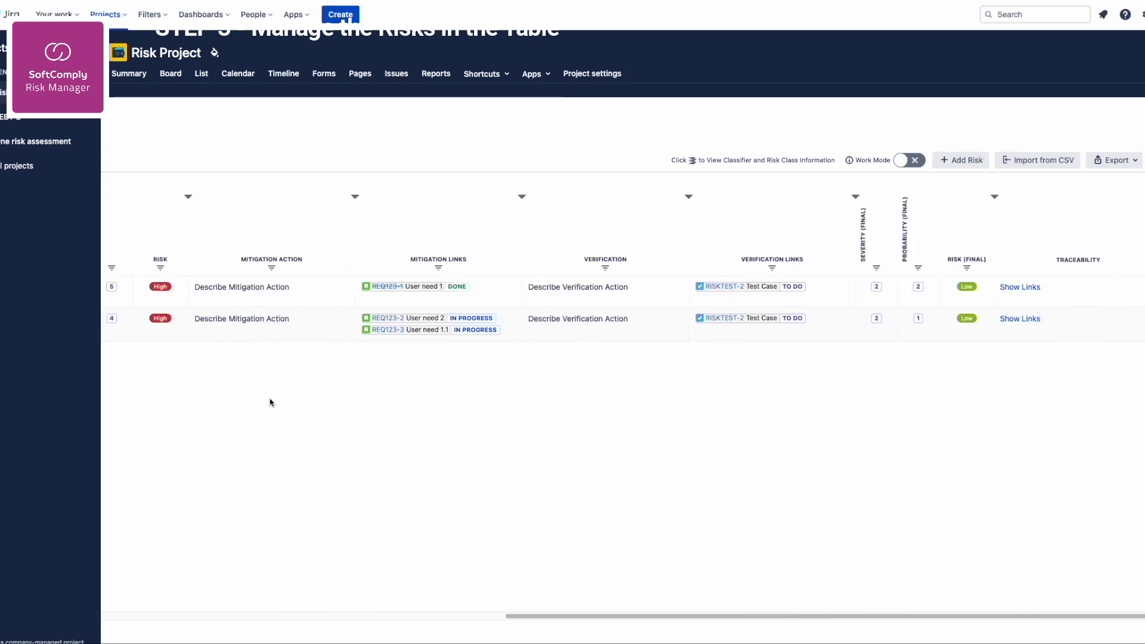
left_click(1035, 288)
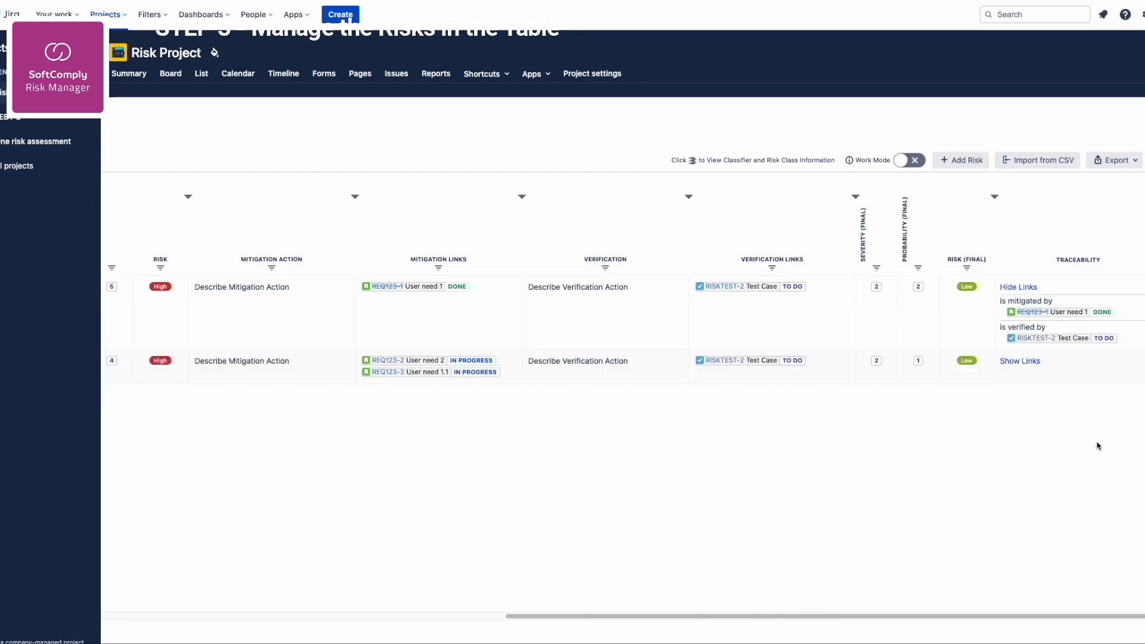
left_click(1029, 362)
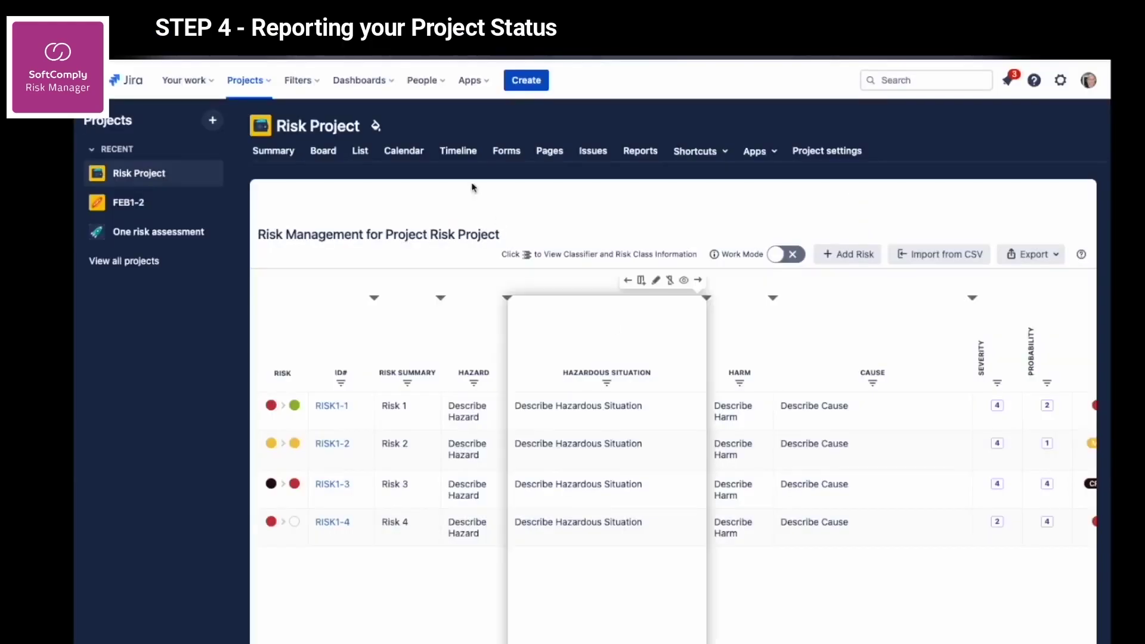
Create a new dashboard named 'Risk Reports'.
left_click(394, 84)
left_click(402, 199)
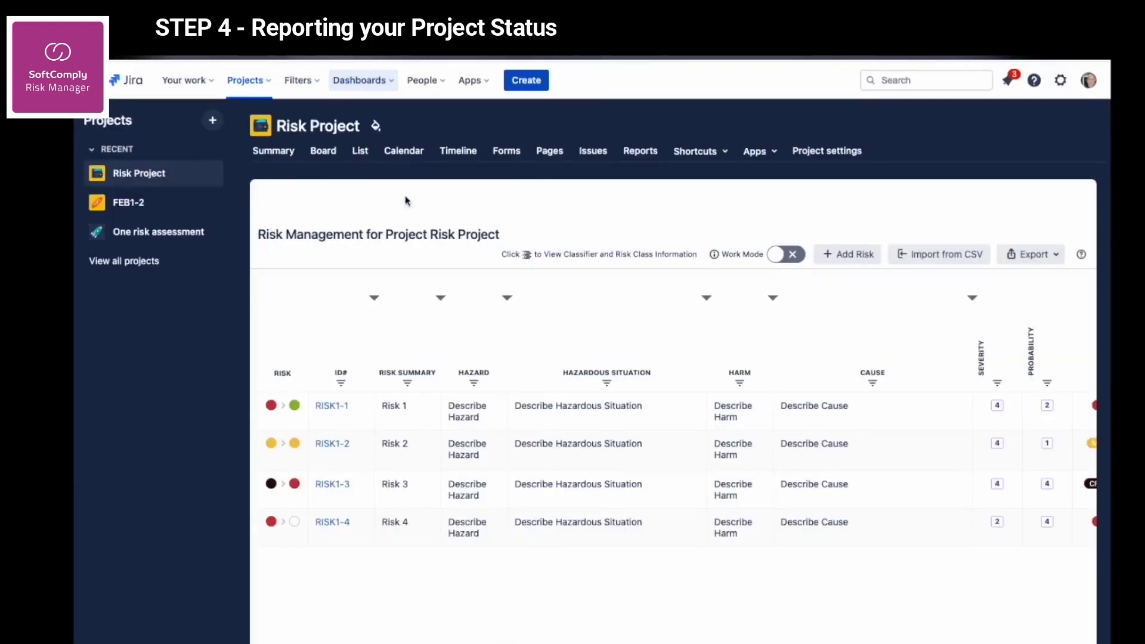
type("Risk Reports")
left_click(503, 291)
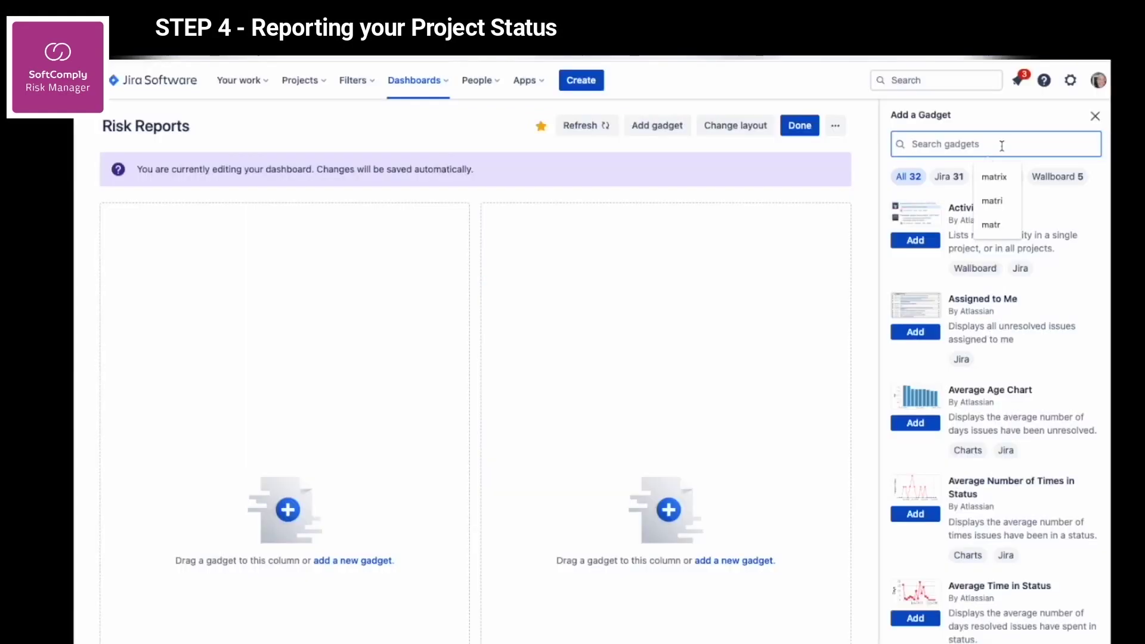
Add a Risk Matrices gadget showing Risk Project's Initial & Residual risk and save it.
type("risk")
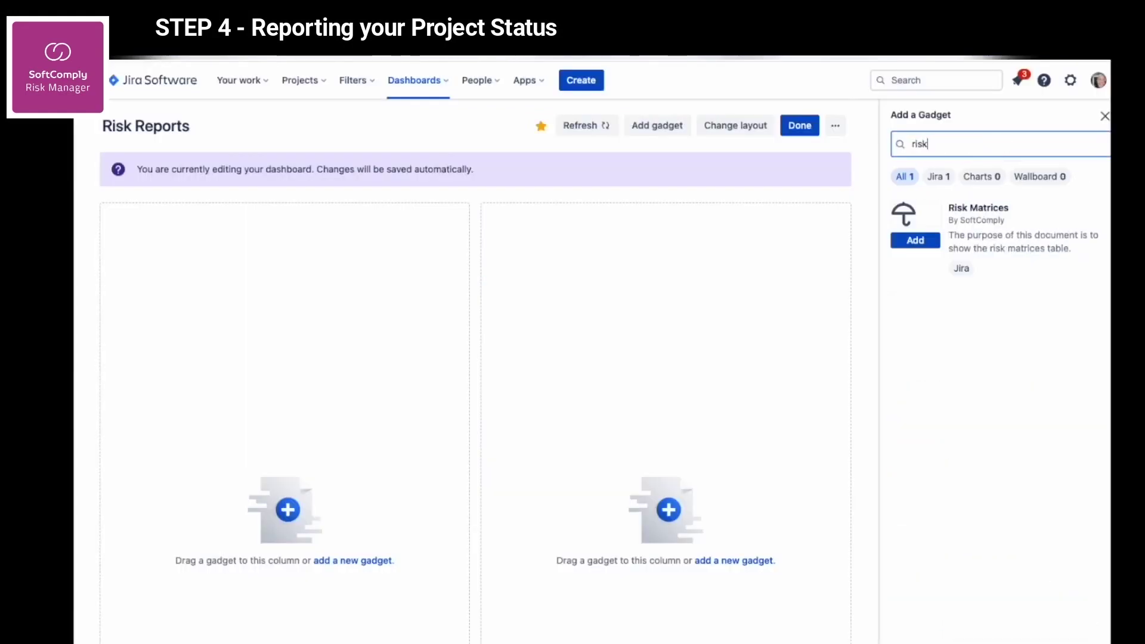
left_click(924, 244)
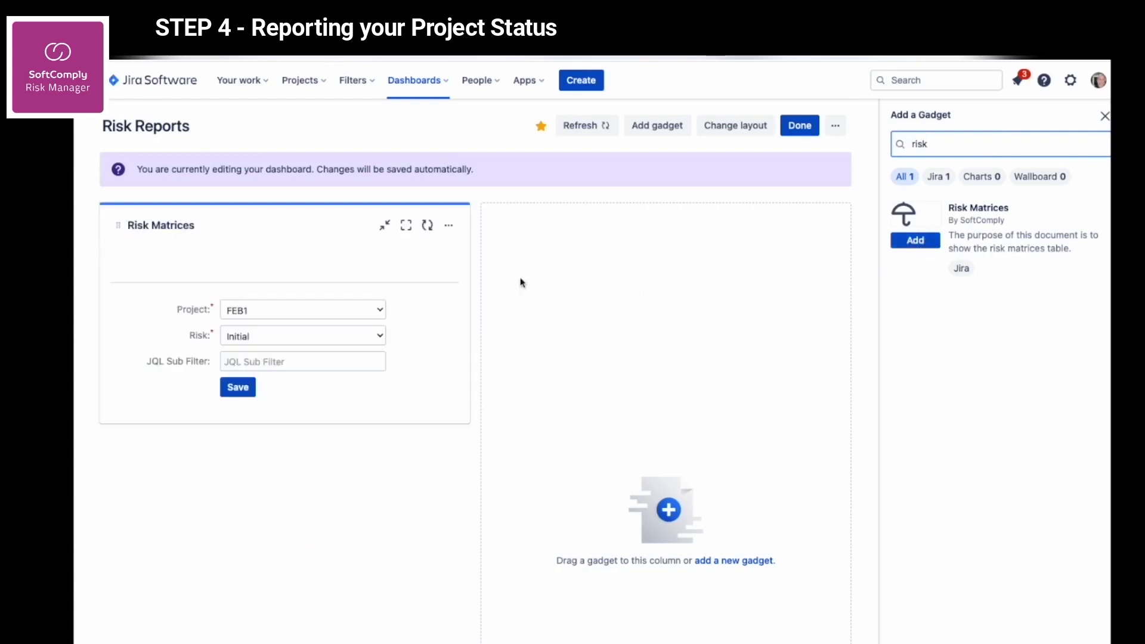
left_click(380, 310)
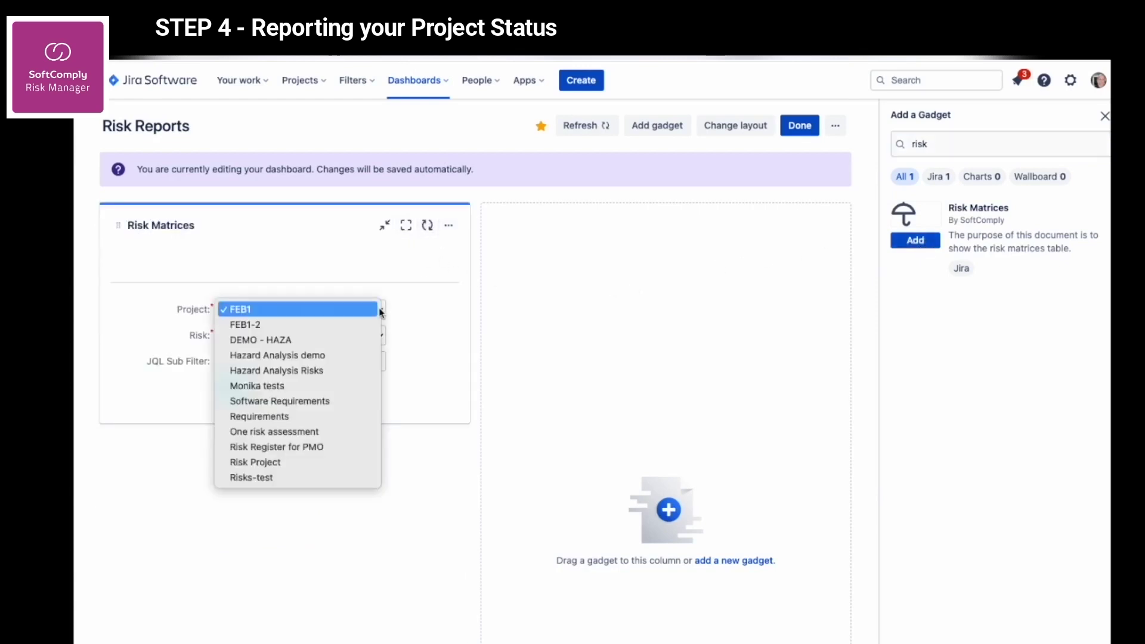
left_click(363, 464)
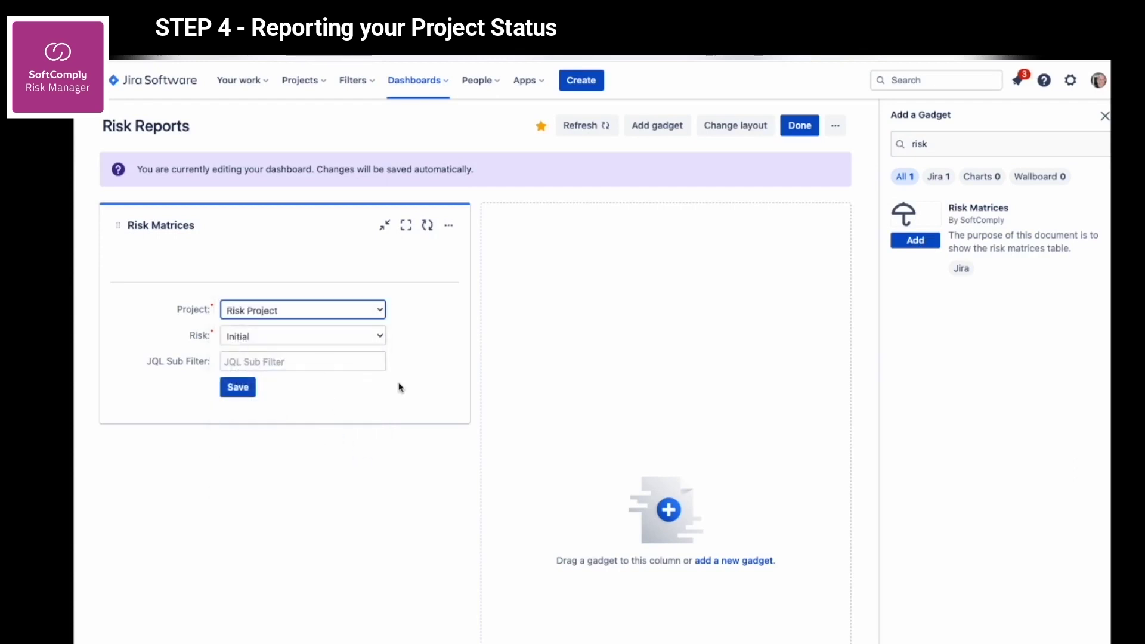
left_click(380, 334)
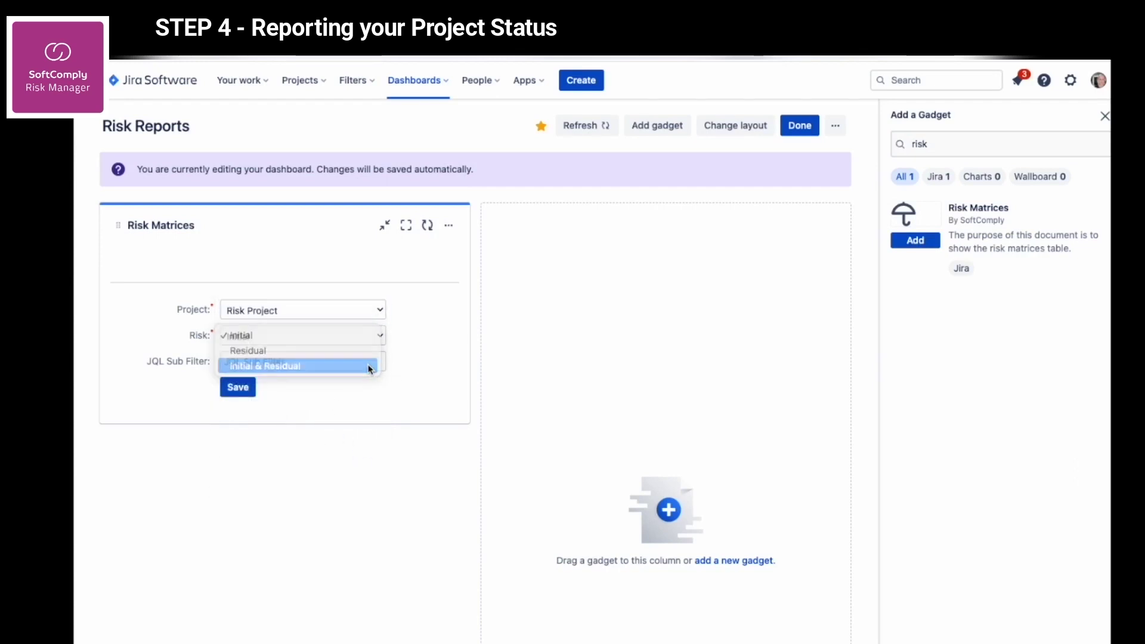
left_click(370, 368)
left_click(245, 394)
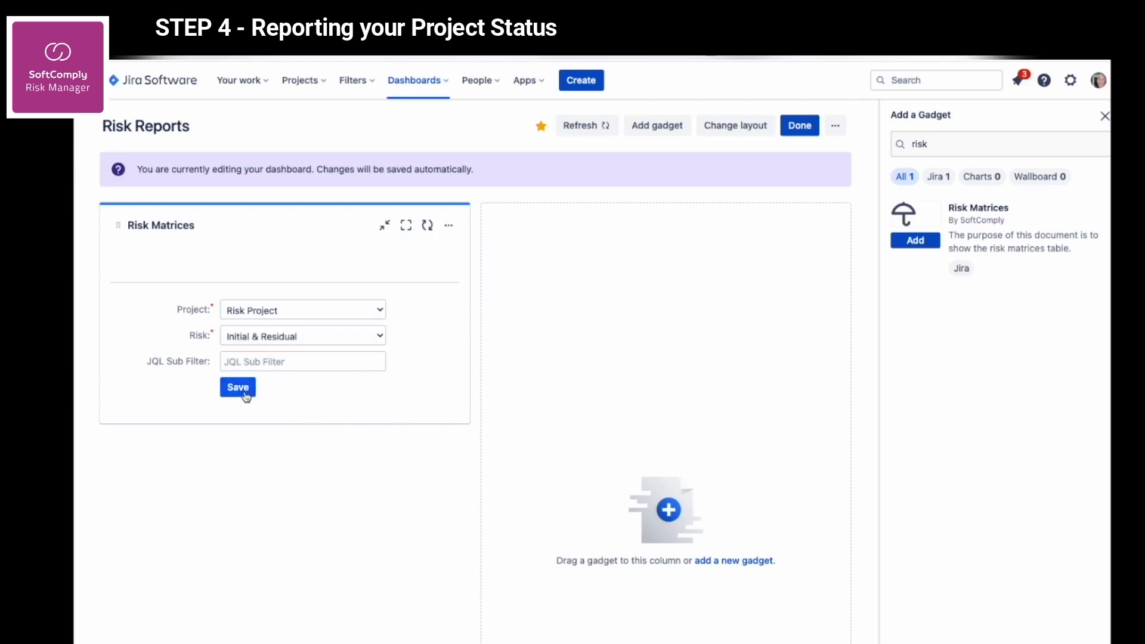
scroll(843, 371, "down", 2)
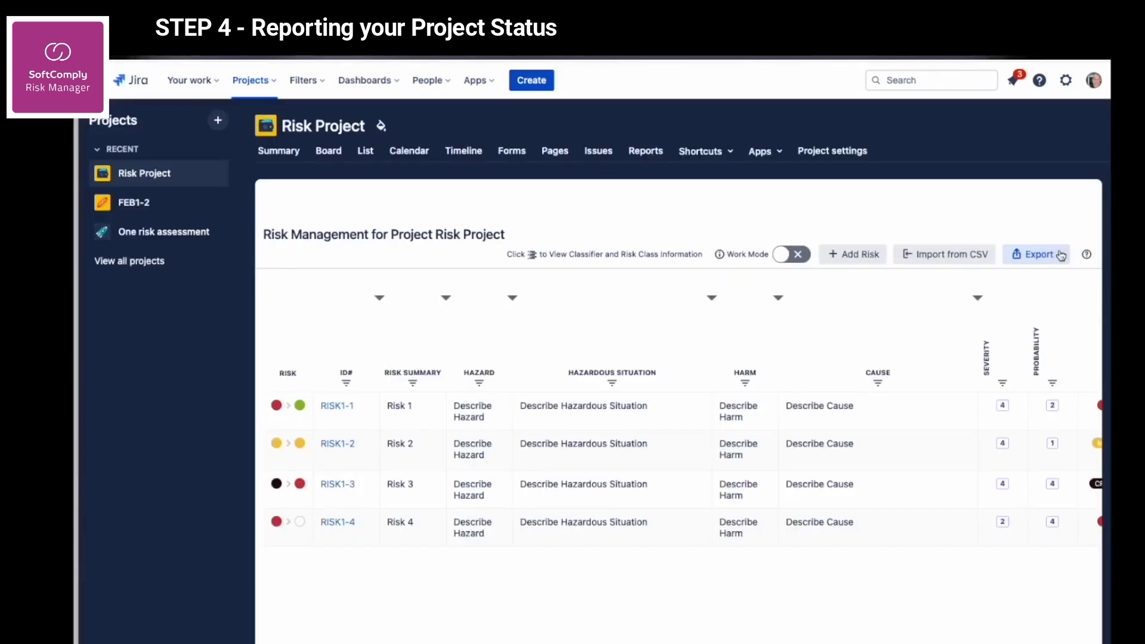
Export the Risk Project risk table as an Excel file.
left_click(1056, 257)
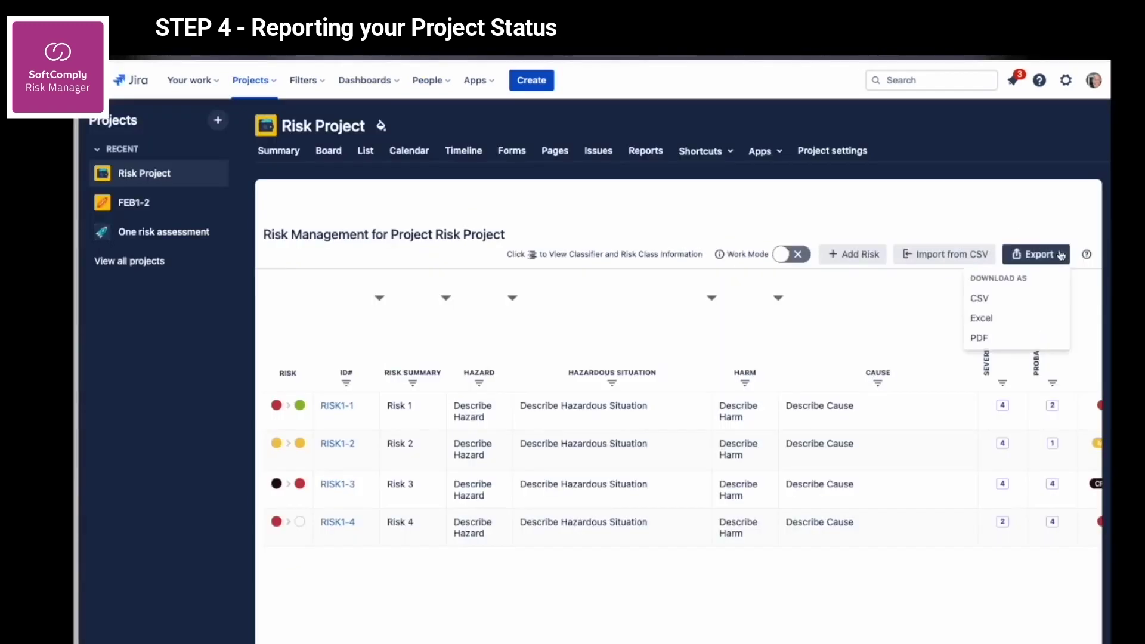
left_click(989, 329)
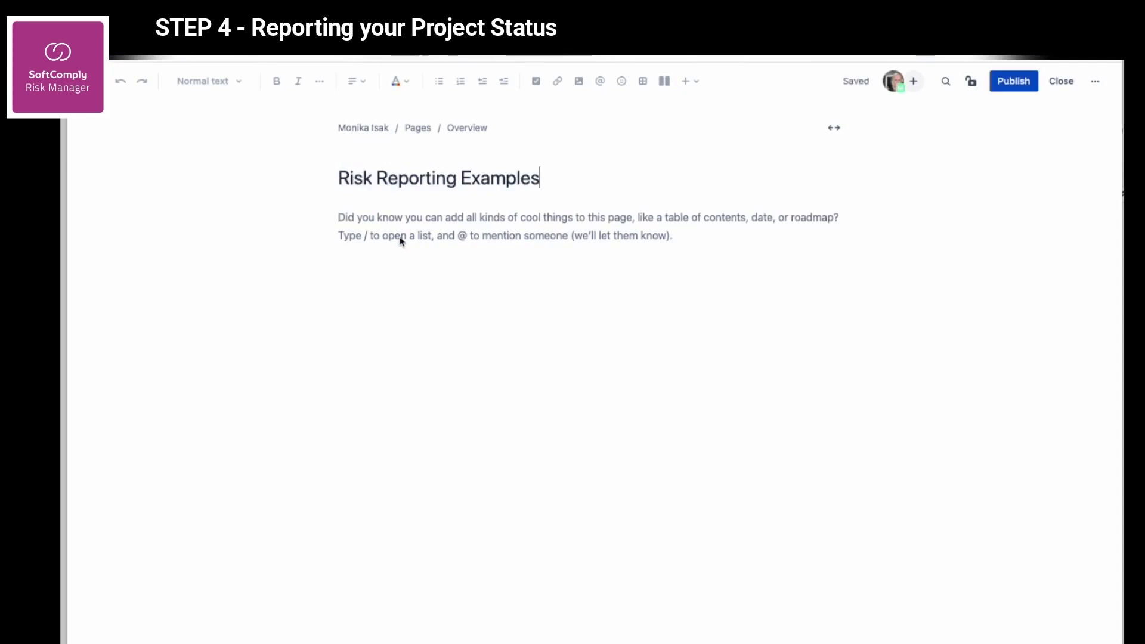
Type /risk in the page body and browse the list of risk macros.
left_click(402, 233)
type("/ri")
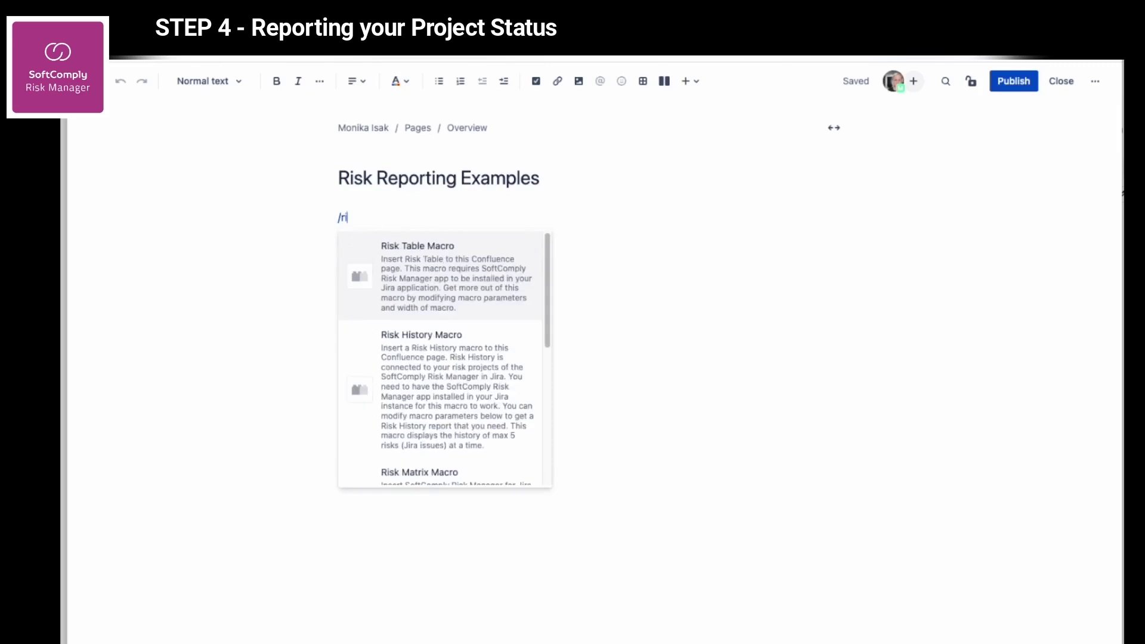
type("sk")
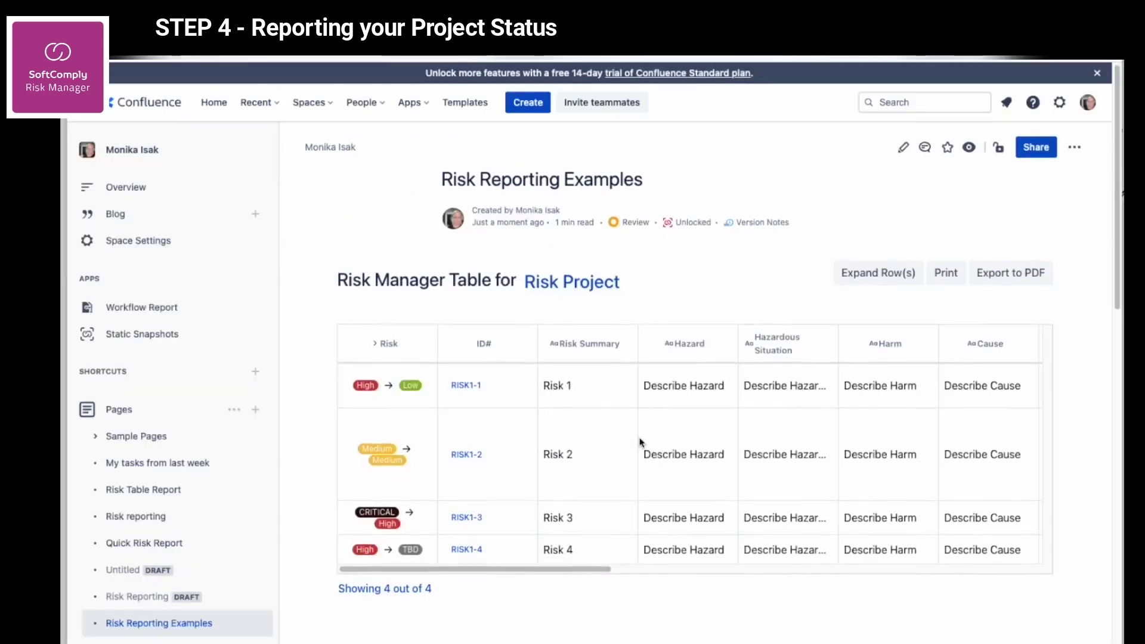
scroll(640, 442, "down", 5)
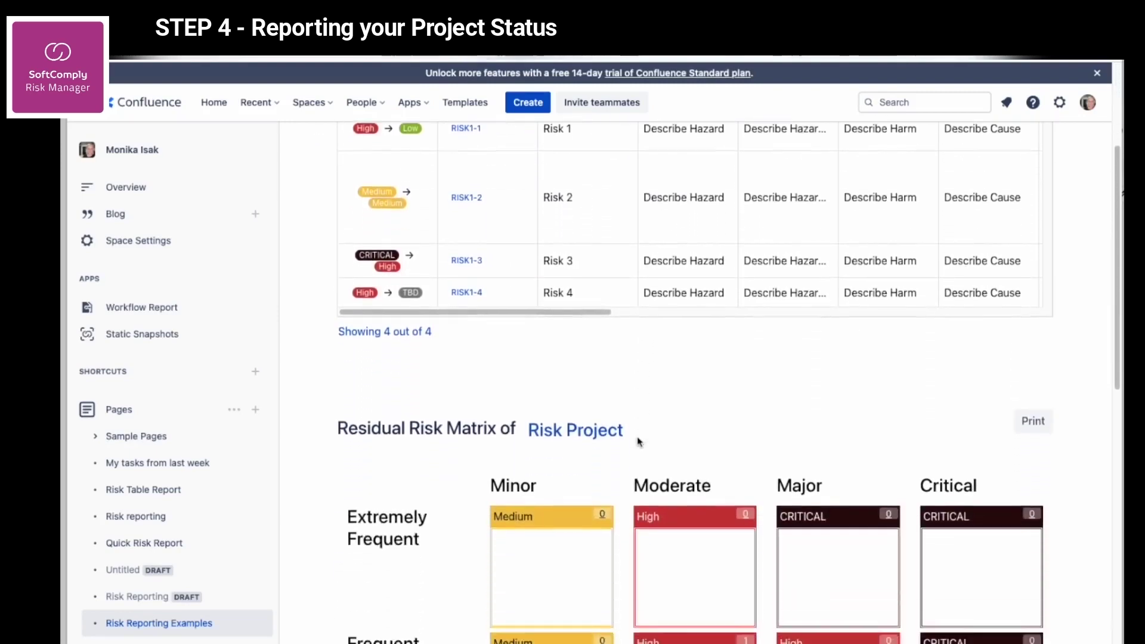
scroll(640, 441, "down", 10)
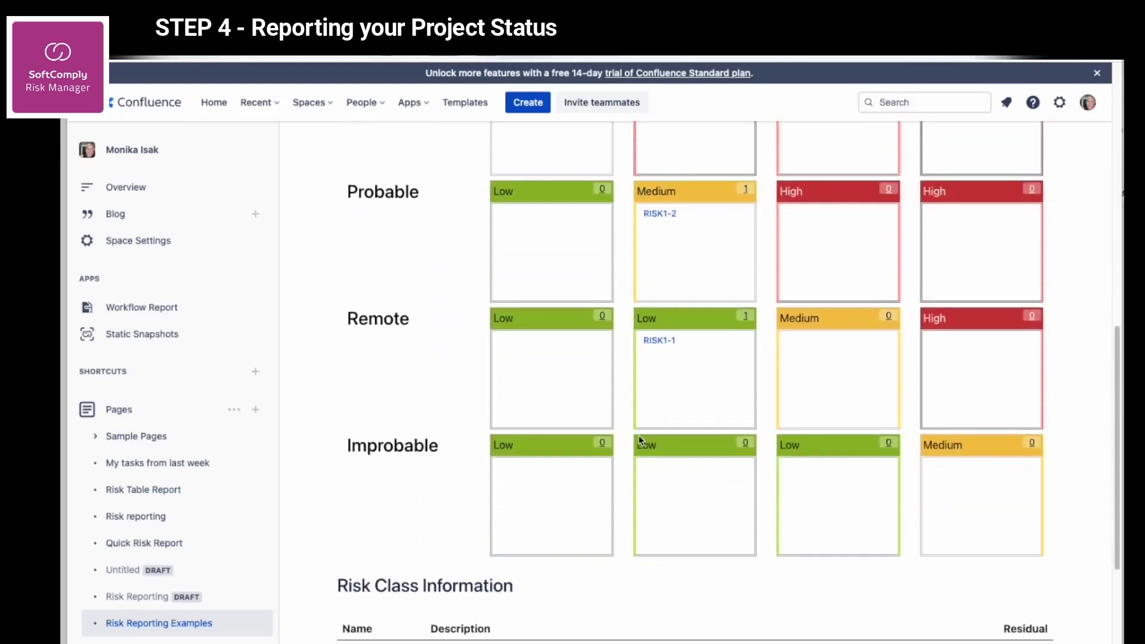
scroll(640, 441, "down", 10)
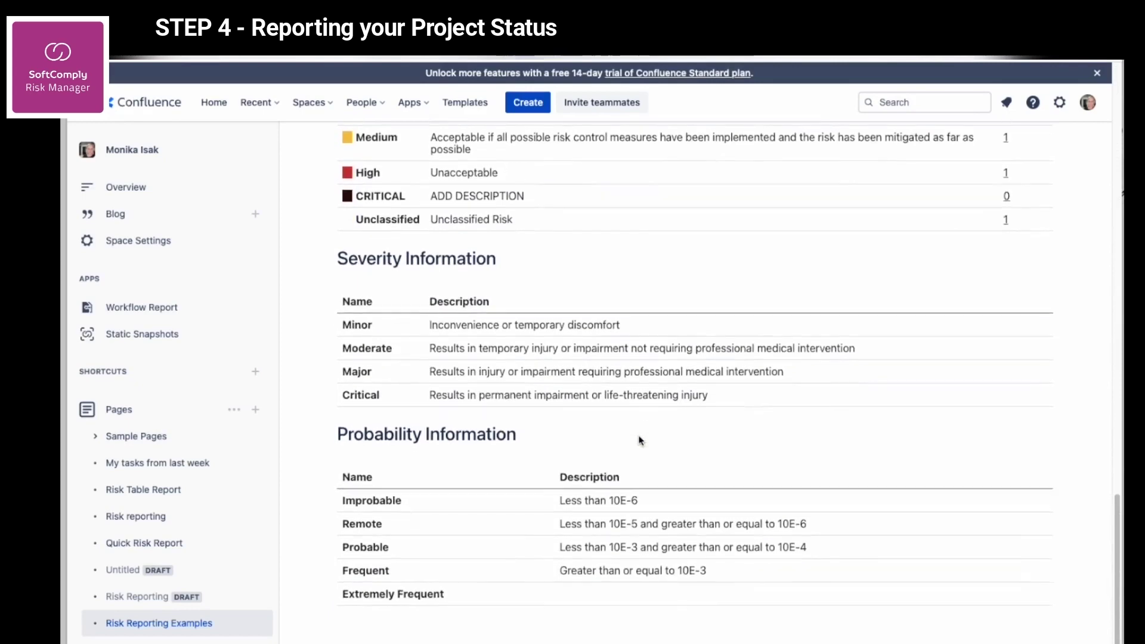
scroll(639, 440, "down", 5)
mouse_move(430, 477)
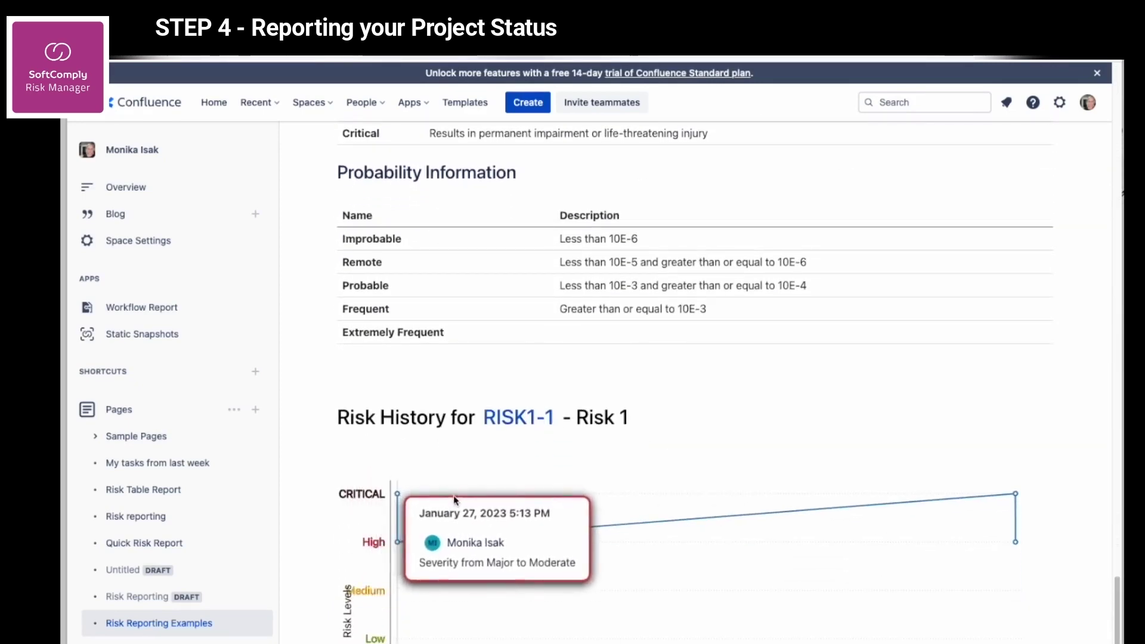
mouse_move(989, 500)
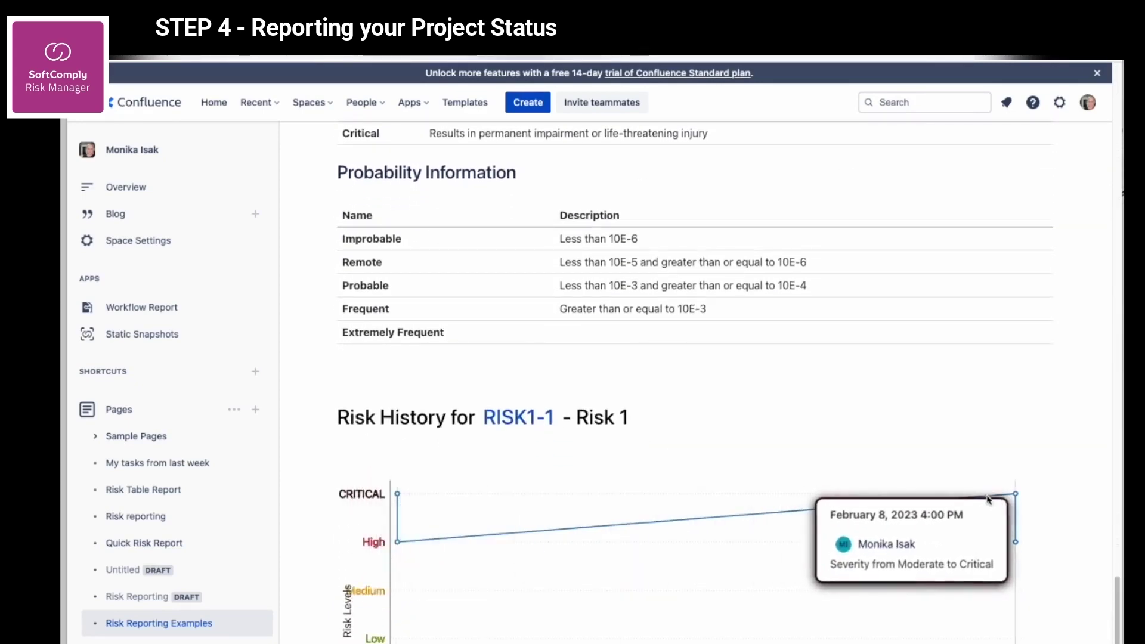